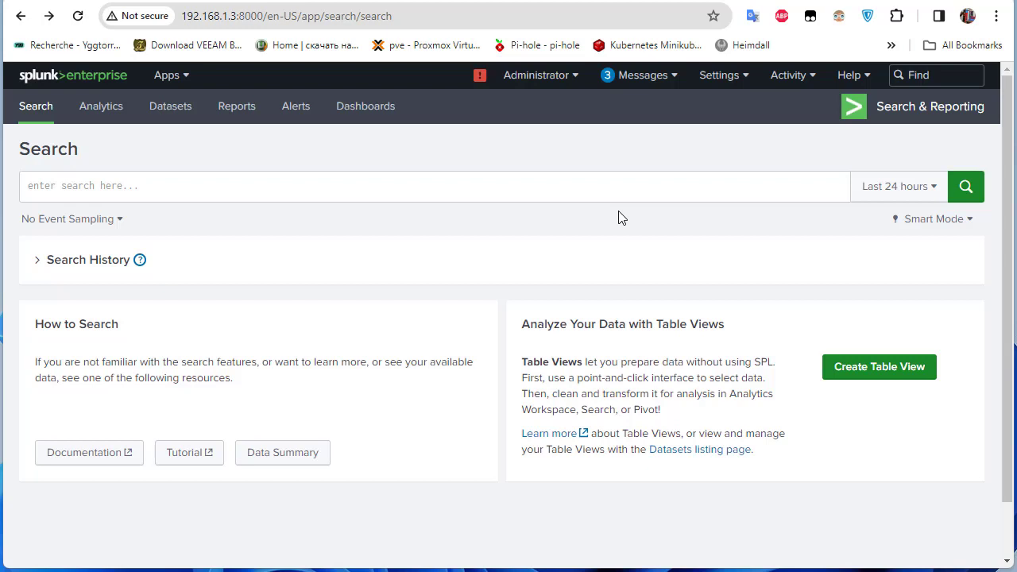
# Open the list of UDP data inputs to check the configured port and source type.
pyautogui.click(737, 79)
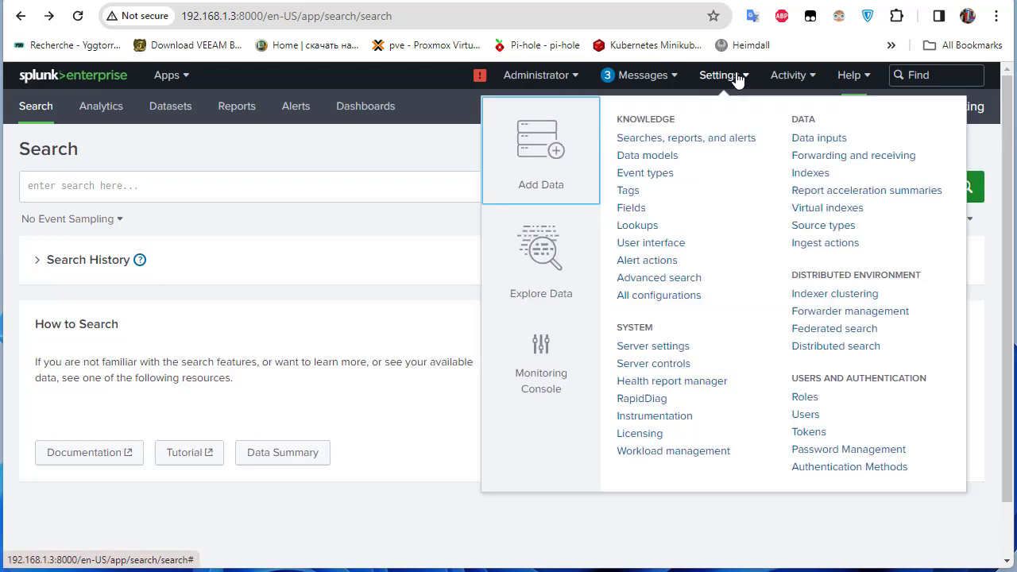
pyautogui.click(800, 145)
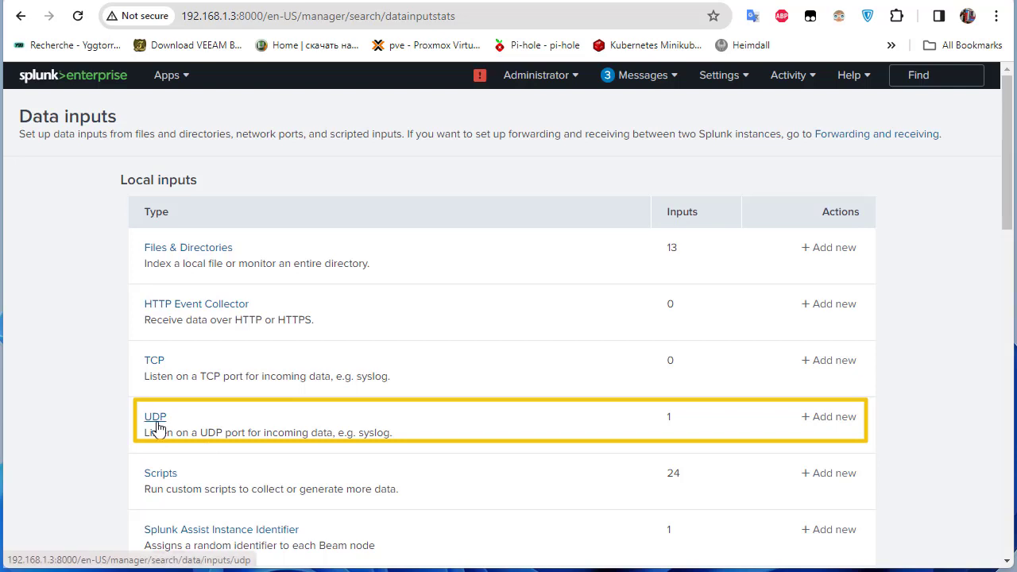
pyautogui.click(157, 419)
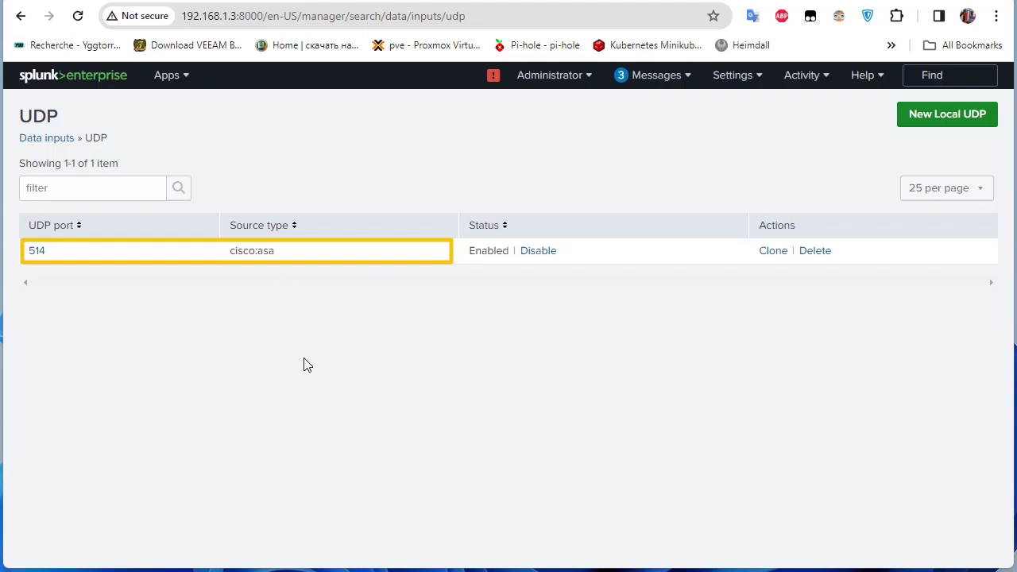
# Run the search index="asa_index" sourcetype="cisco:asa" in the Search & Reporting app.
pyautogui.click(90, 83)
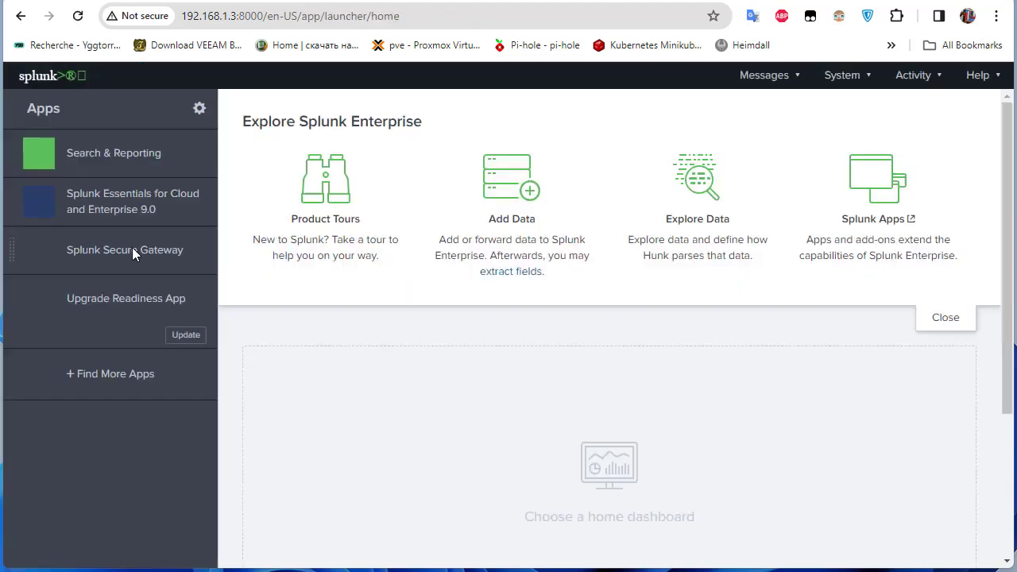
pyautogui.click(127, 160)
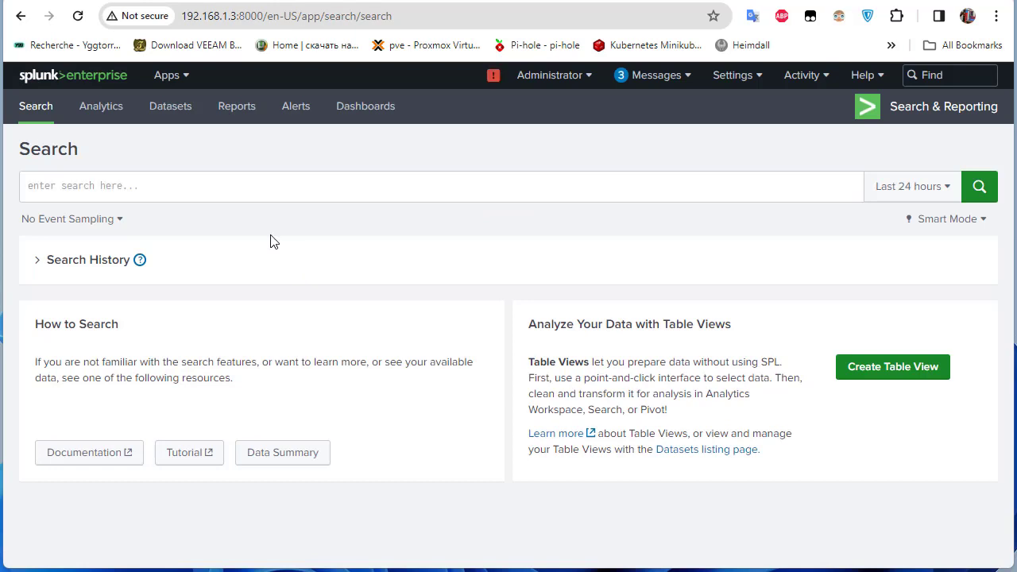
pyautogui.click(120, 188)
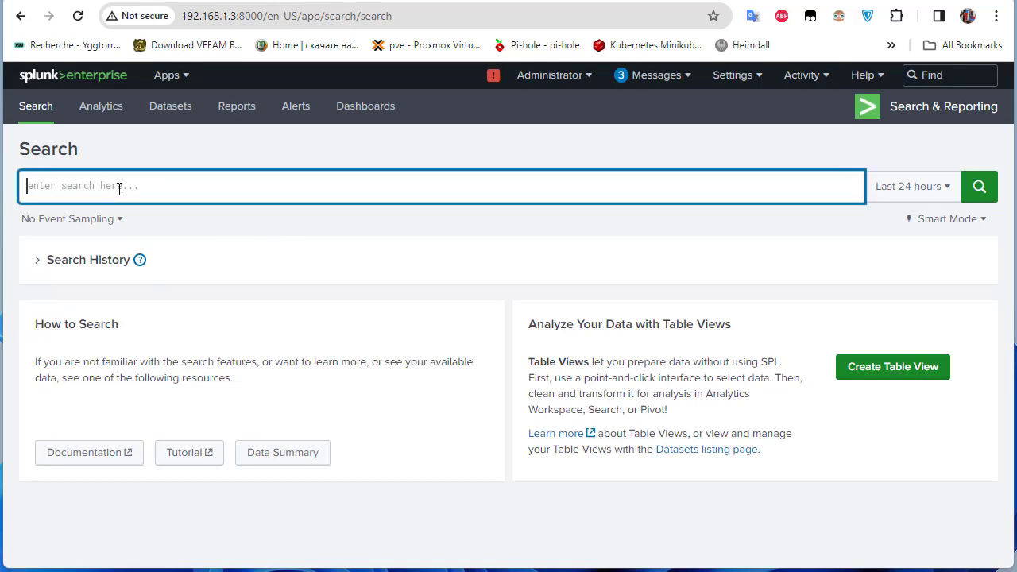
pyautogui.write('index')
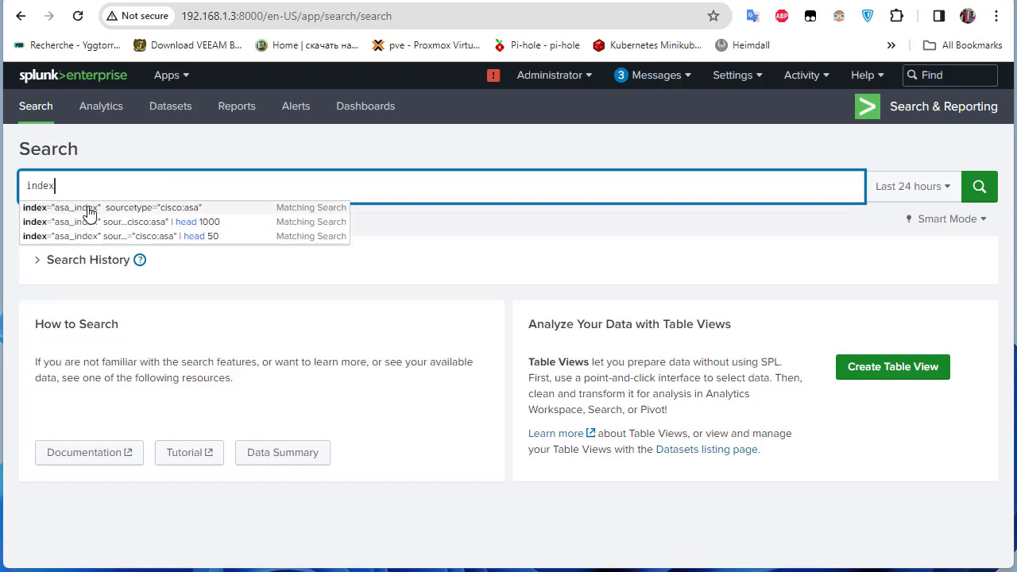
pyautogui.click(87, 207)
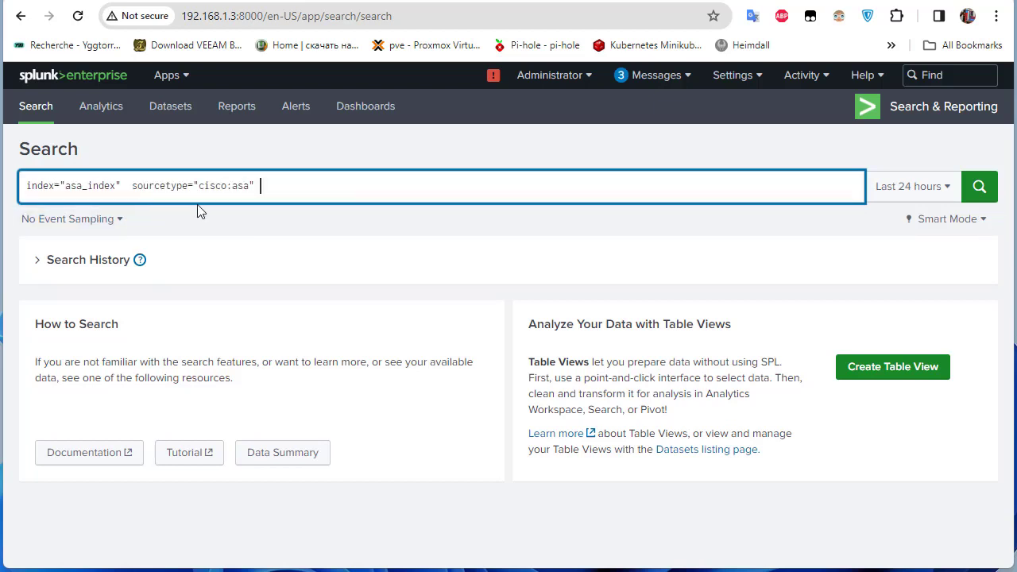
pyautogui.click(979, 191)
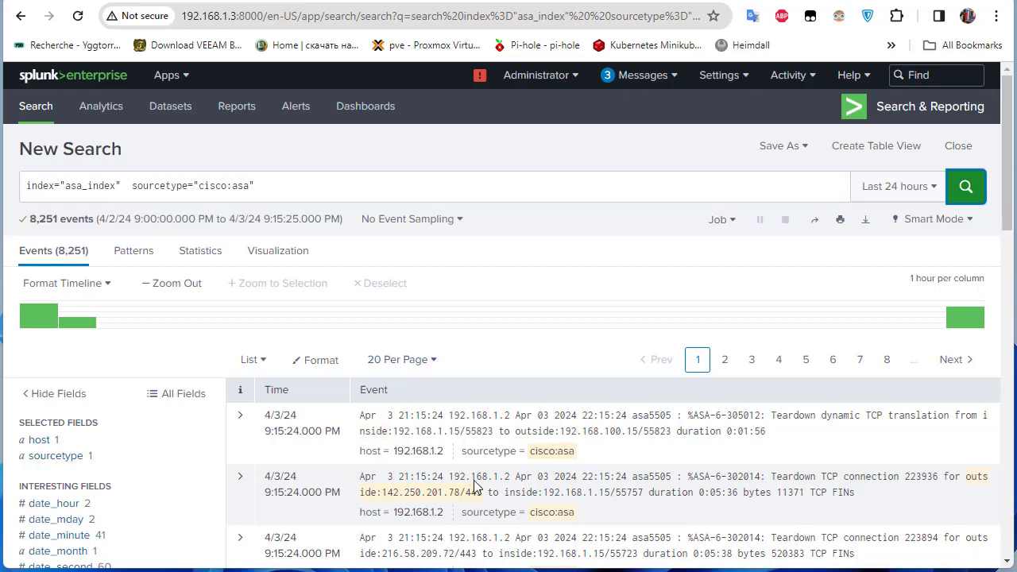
# Expand the first event in the results to examine its fields and values, and collapse it again.
pyautogui.scroll(-2, 469, 472)
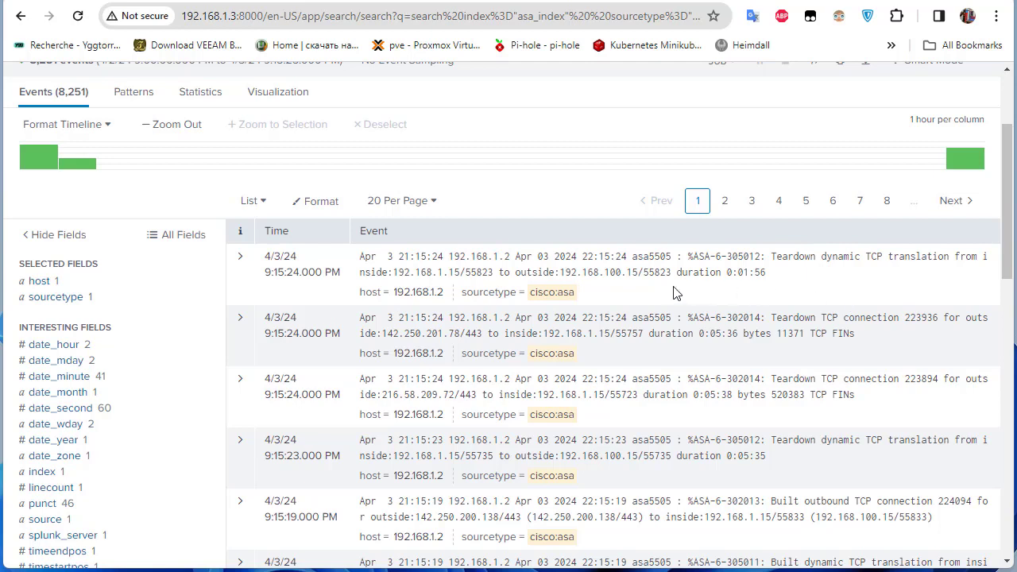
pyautogui.click(240, 262)
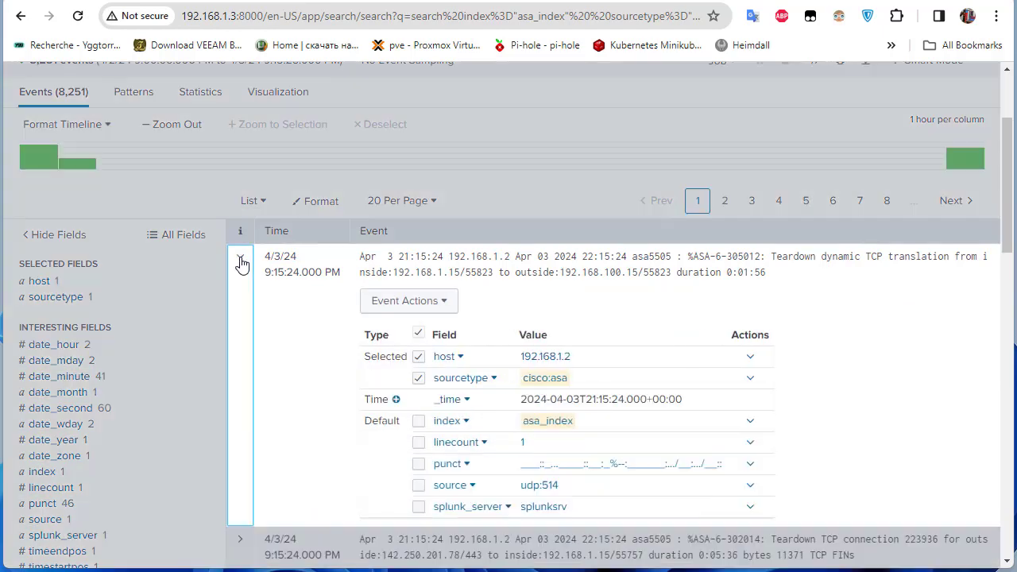
pyautogui.scroll(-1, 565, 357)
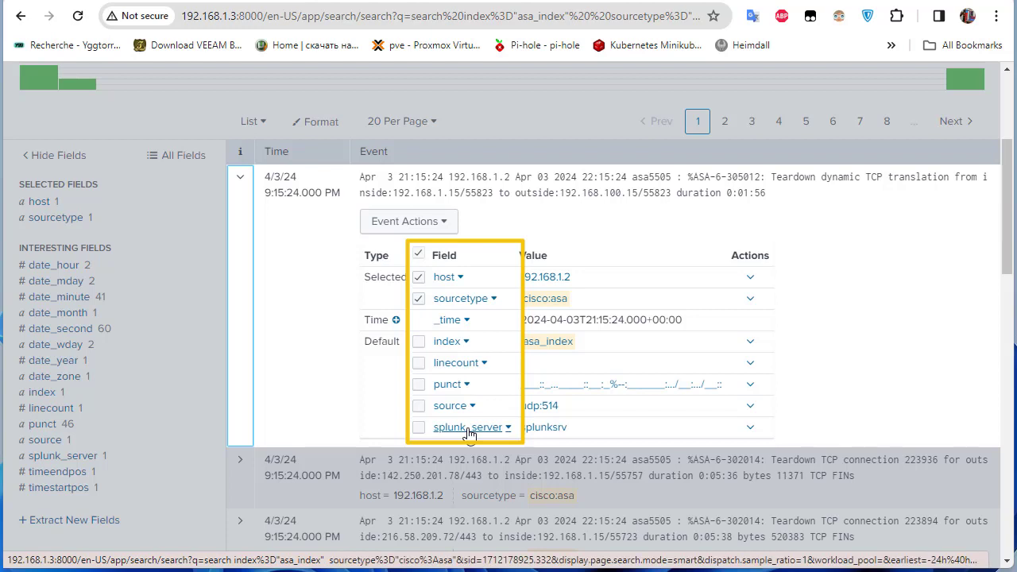
pyautogui.click(241, 180)
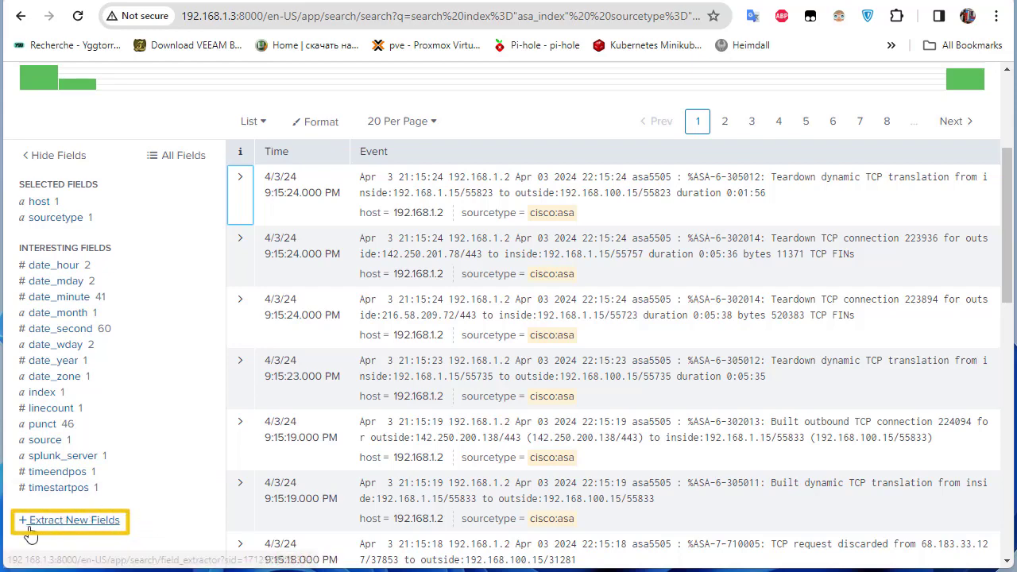
# Start extracting new fields, using the "Built outbound TCP connection 224094" event as the sample, and proceed to the method selection.
pyautogui.click(71, 524)
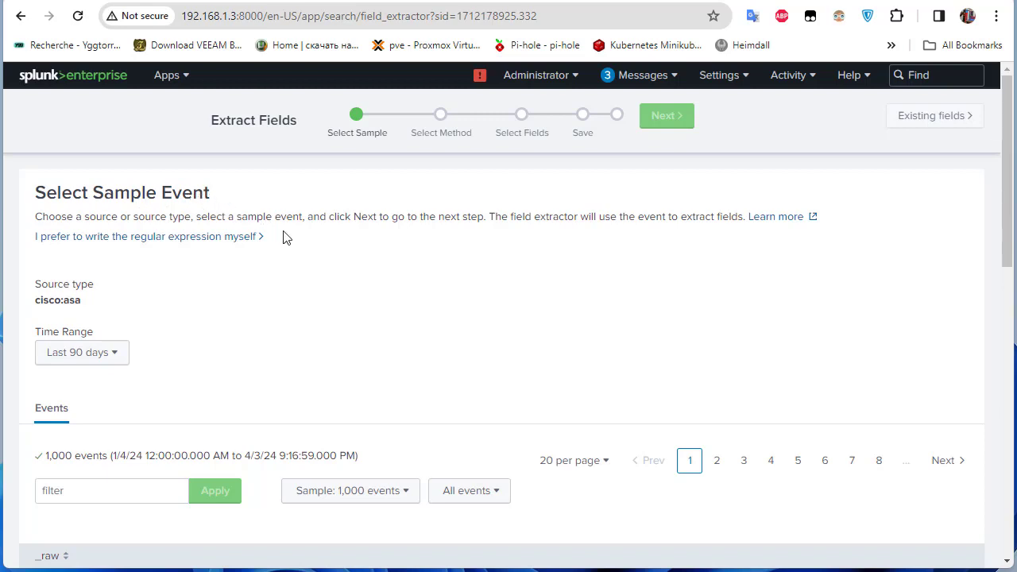
pyautogui.scroll(-1, 338, 309)
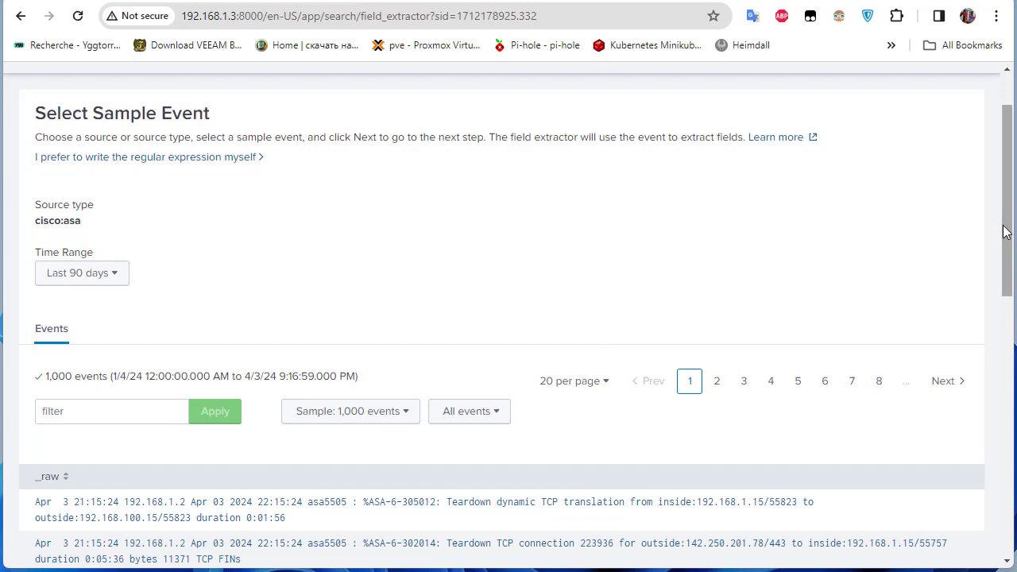
pyautogui.moveTo(1005, 231); pyautogui.dragTo(1005, 317)
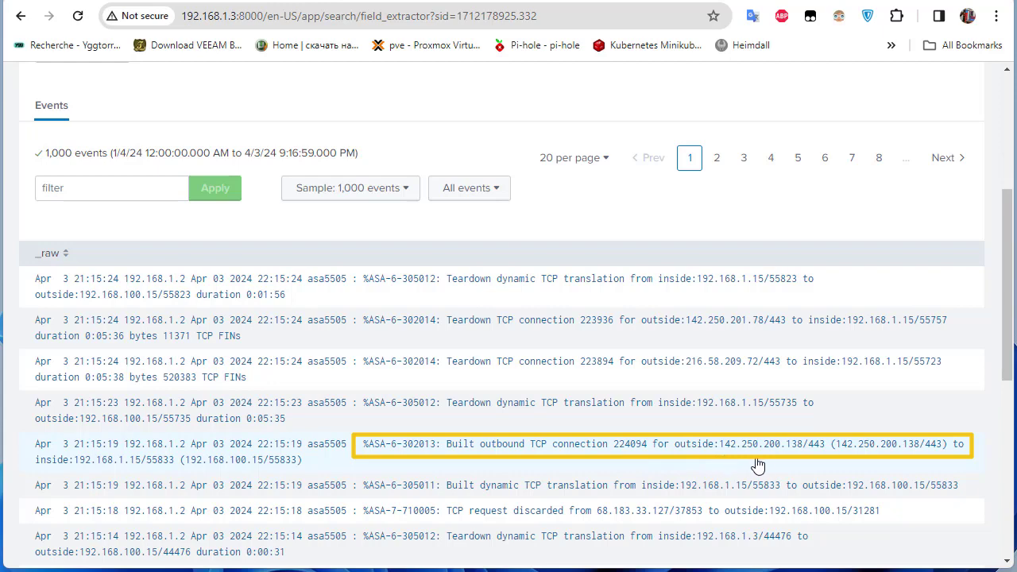
pyautogui.click(417, 456)
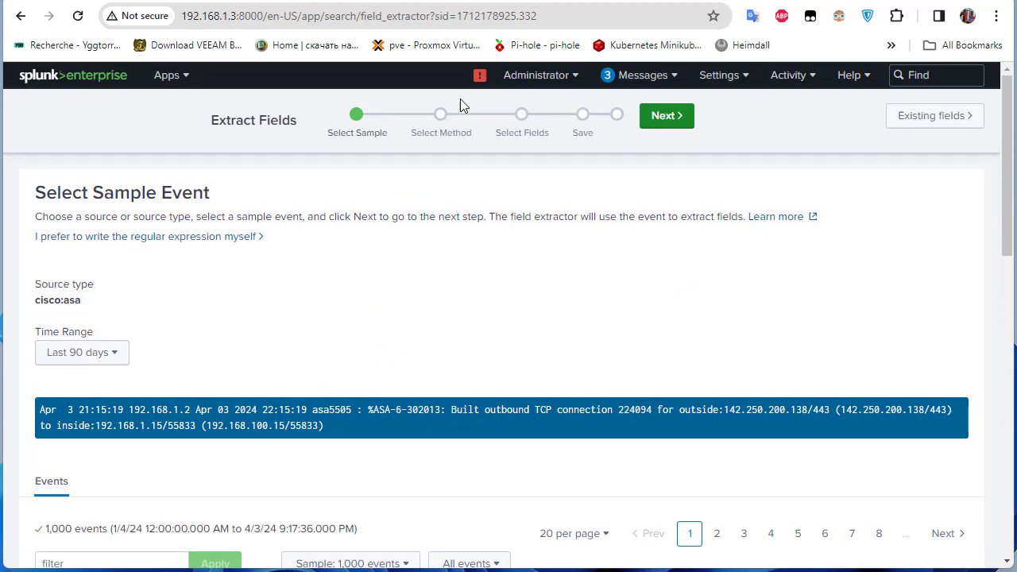
pyautogui.click(664, 120)
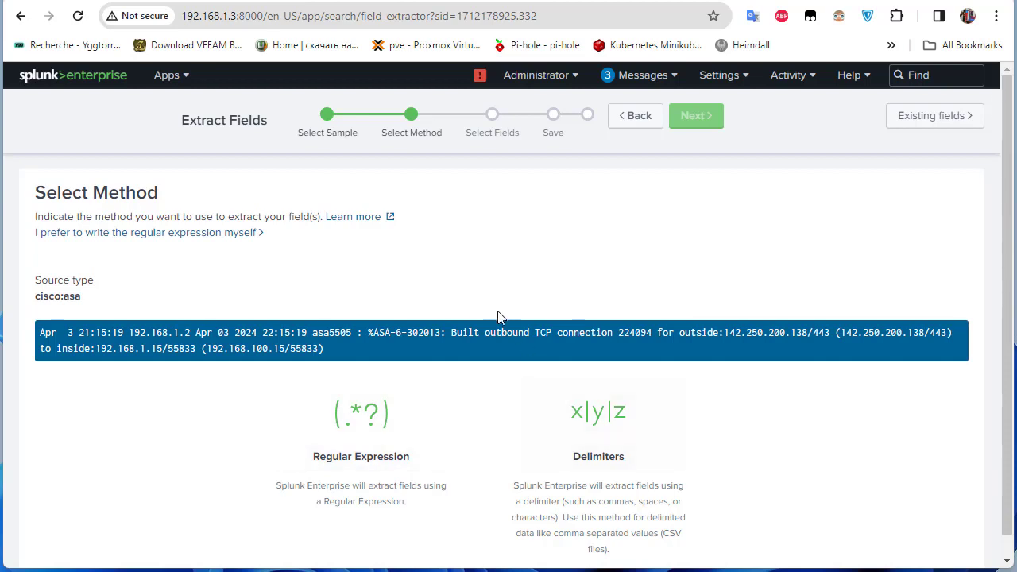
# Choose Regular Expression as the extraction method and continue to the field selection.
pyautogui.scroll(-1, 499, 390)
pyautogui.click(310, 425)
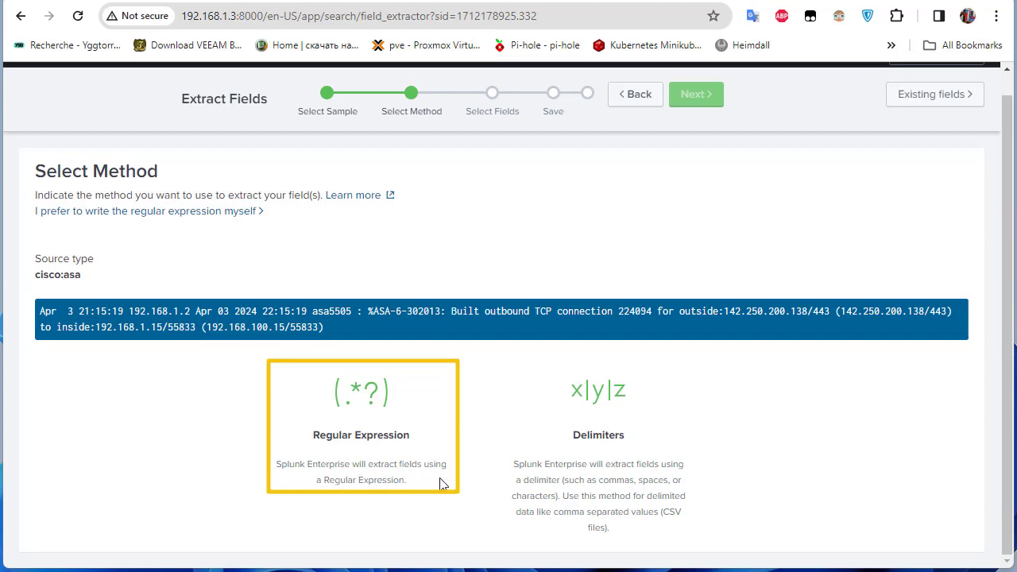
pyautogui.click(361, 415)
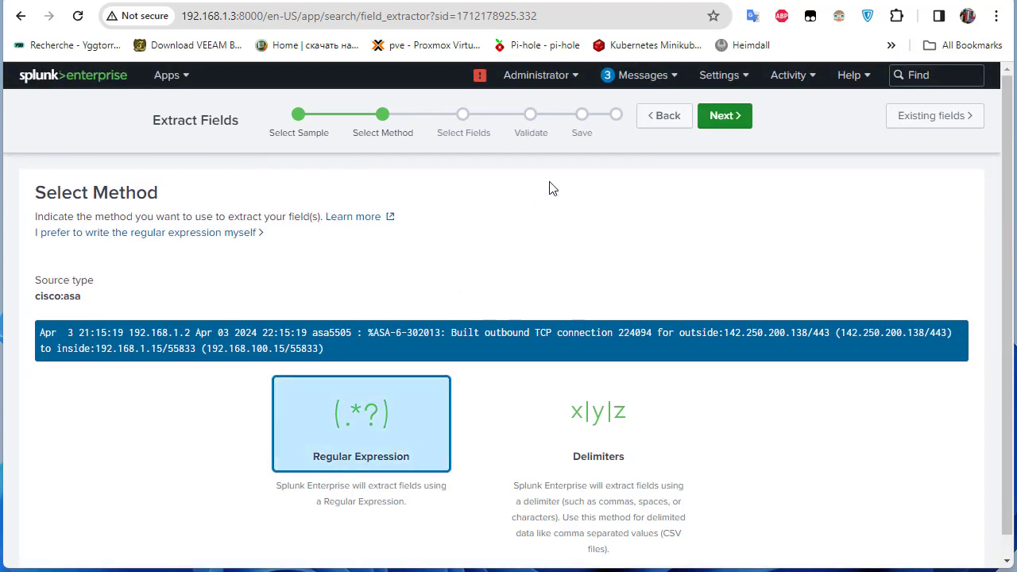
pyautogui.click(723, 120)
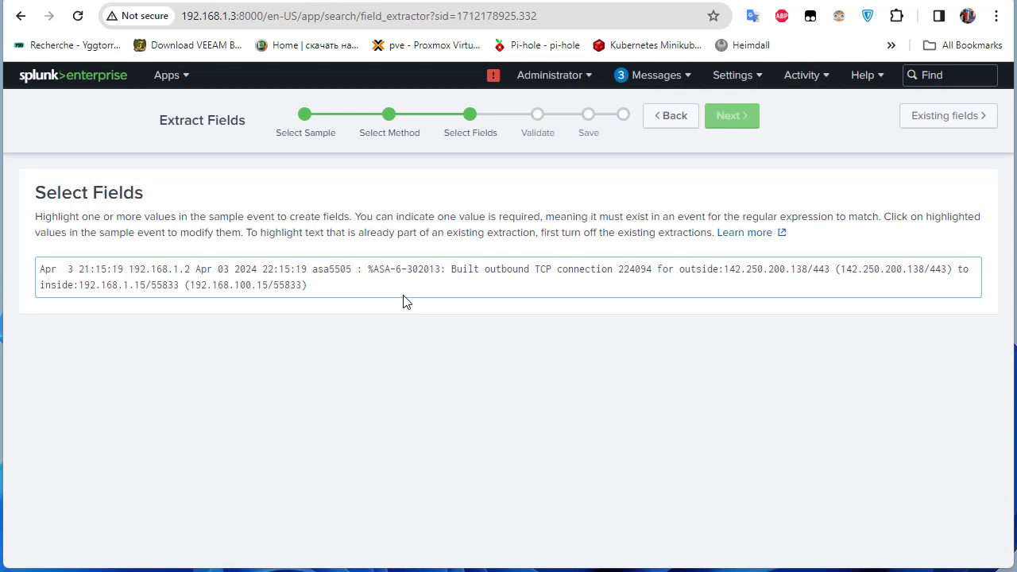
# Extract the outside address 142.250.200.138 in the sample event as field dst_ip, review the preview matches and proceed to validation.
pyautogui.moveTo(757, 284); pyautogui.dragTo(707, 283)
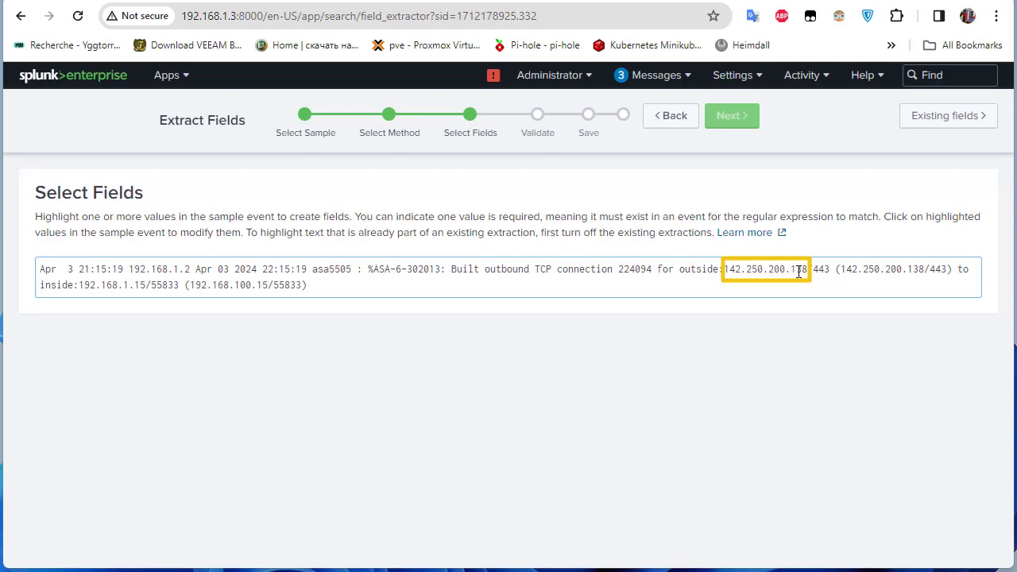
pyautogui.moveTo(725, 269); pyautogui.dragTo(807, 268)
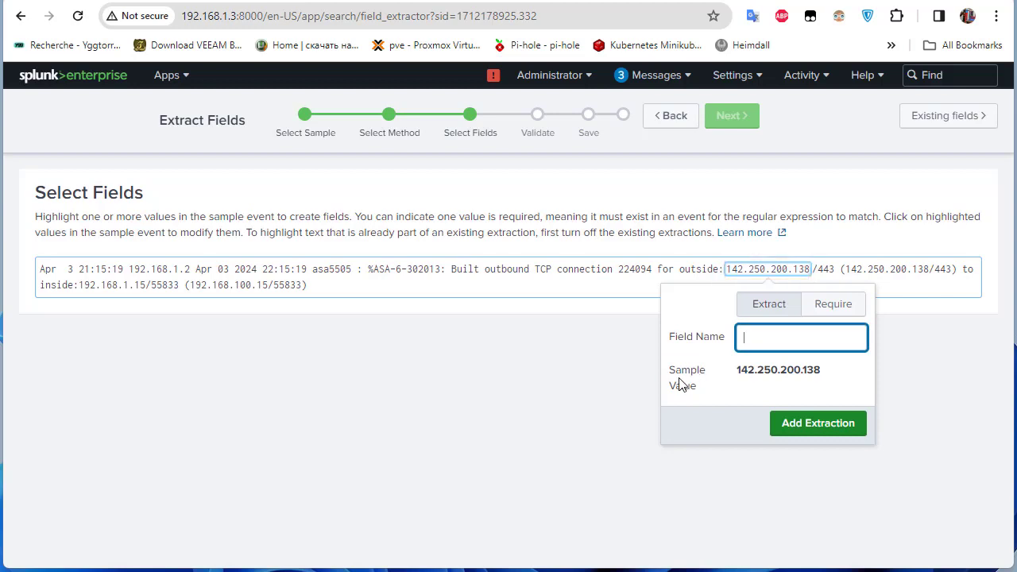
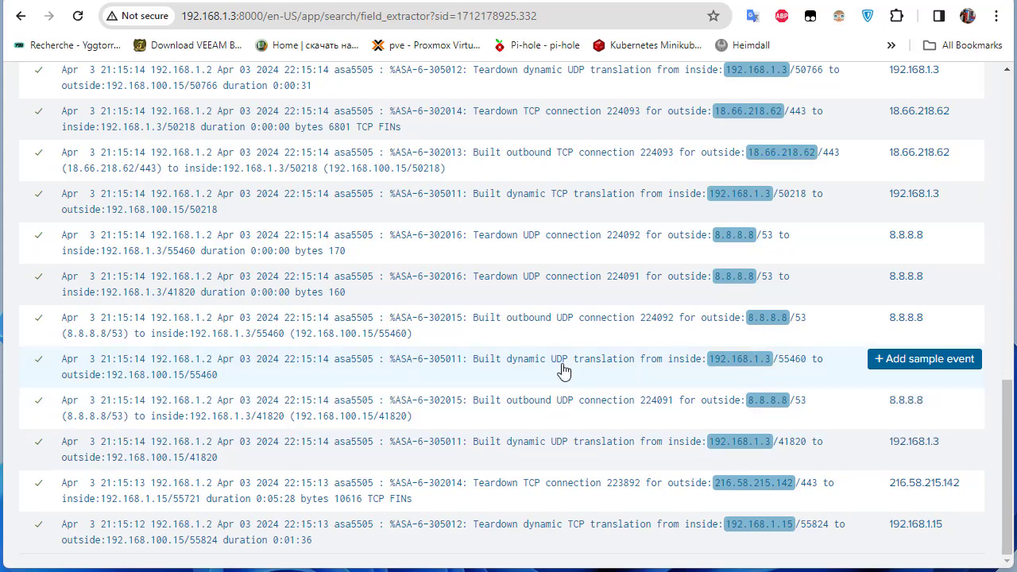
pyautogui.scroll(1, 563, 307)
pyautogui.scroll(4, 563, 371)
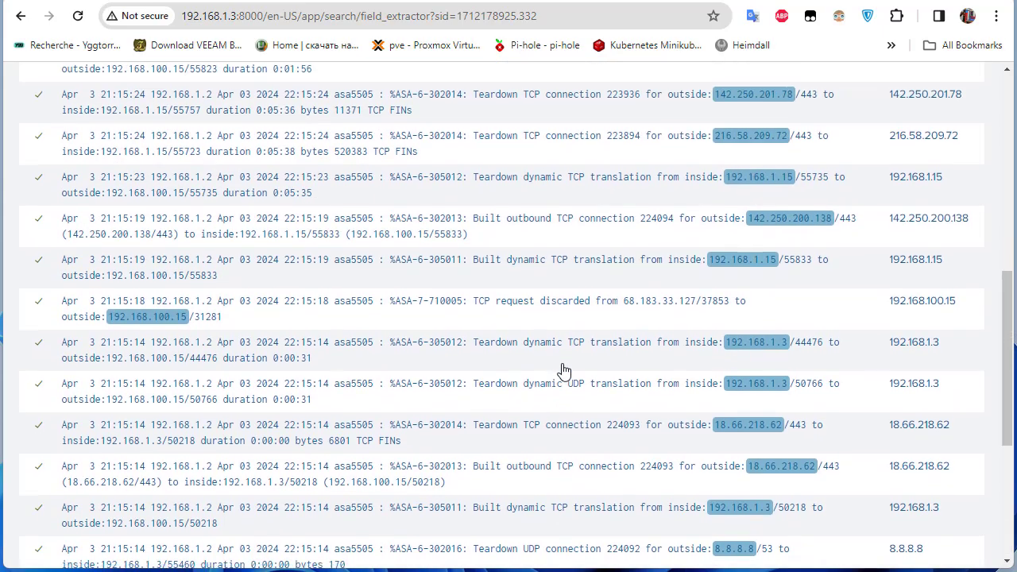
pyautogui.scroll(-3, 615, 372)
pyautogui.scroll(9, 798, 220)
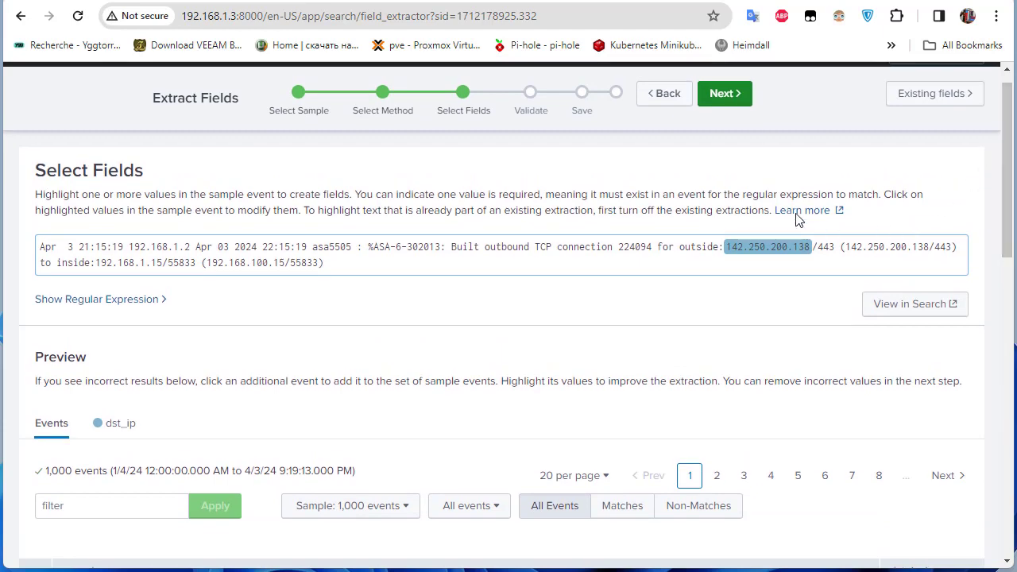
pyautogui.click(722, 94)
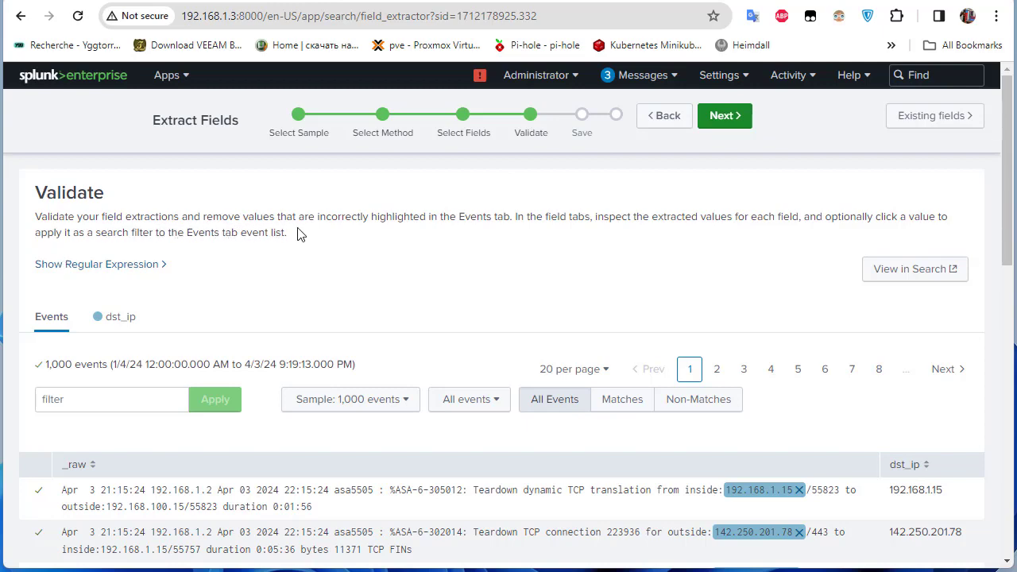
# Validate the highlighted dst_ip values across the listed events and proceed to the extraction's save settings.
pyautogui.scroll(-3, 960, 407)
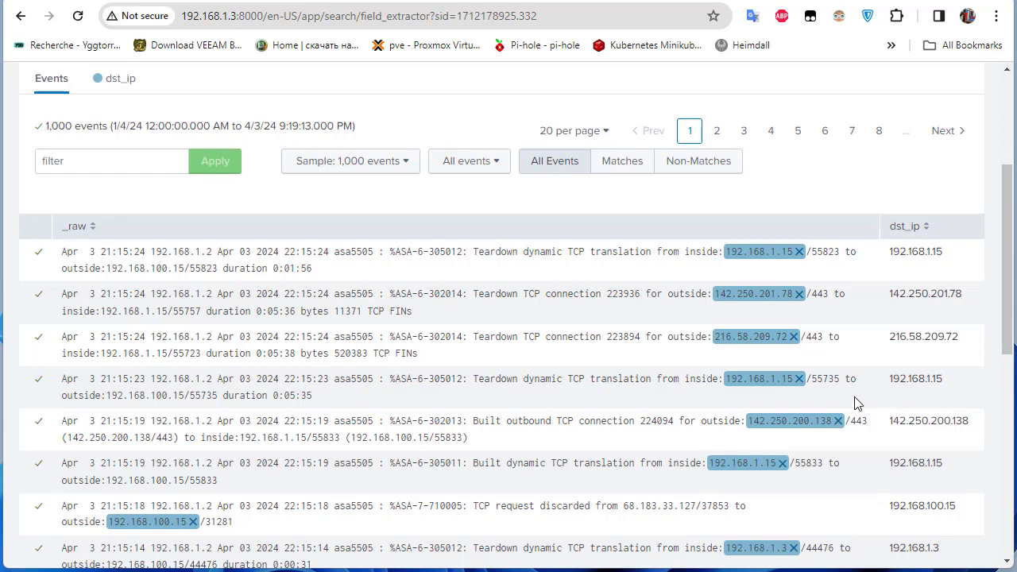
pyautogui.scroll(-2, 857, 404)
pyautogui.scroll(-3, 834, 401)
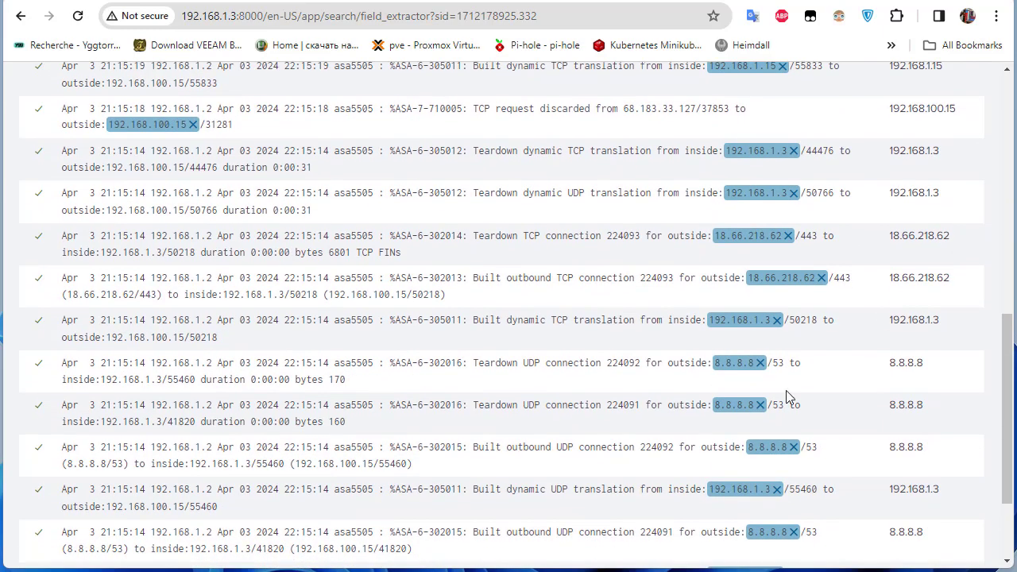
pyautogui.scroll(-2, 765, 496)
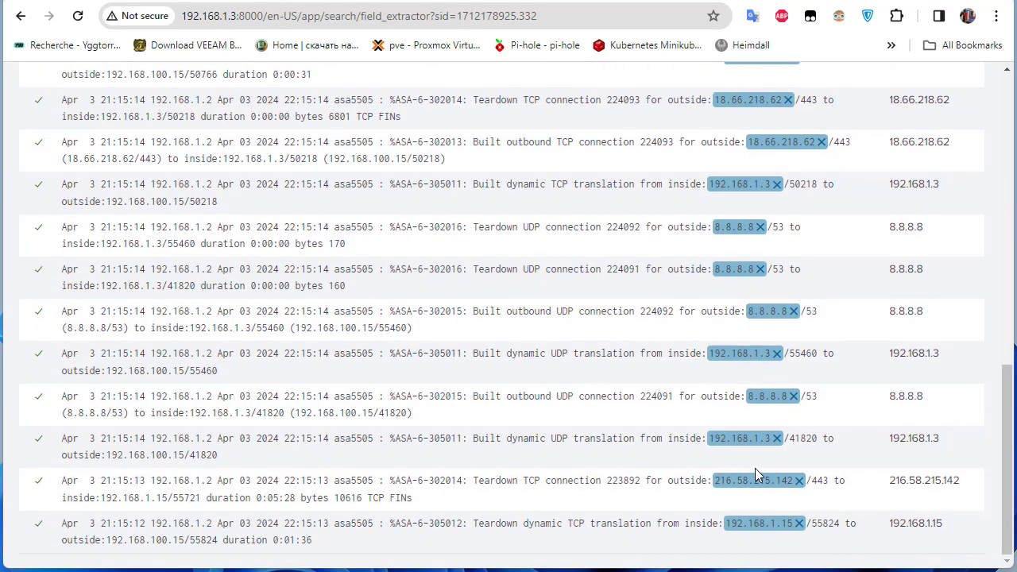
pyautogui.scroll(3, 755, 467)
pyautogui.scroll(2, 749, 453)
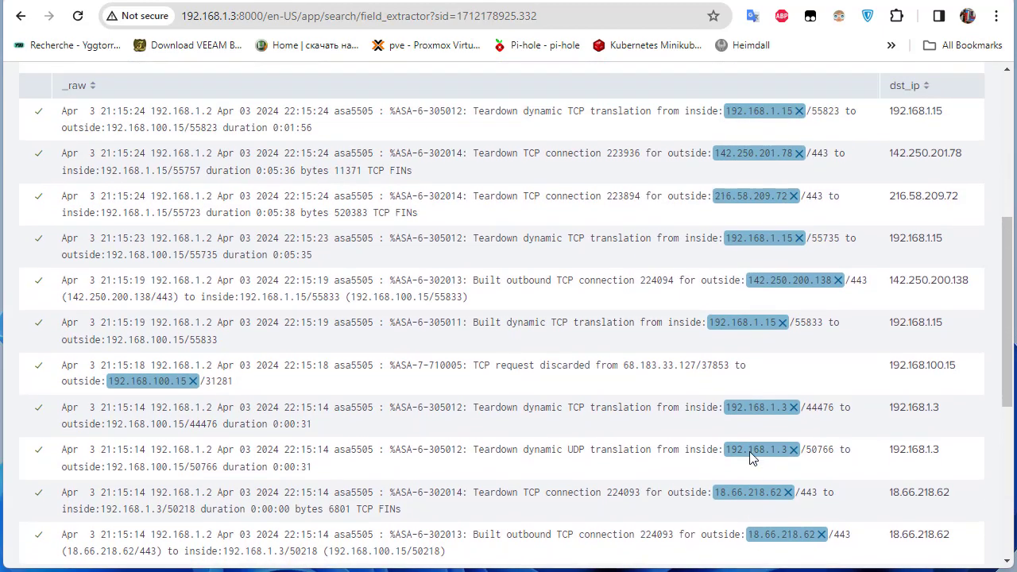
pyautogui.scroll(-2, 749, 461)
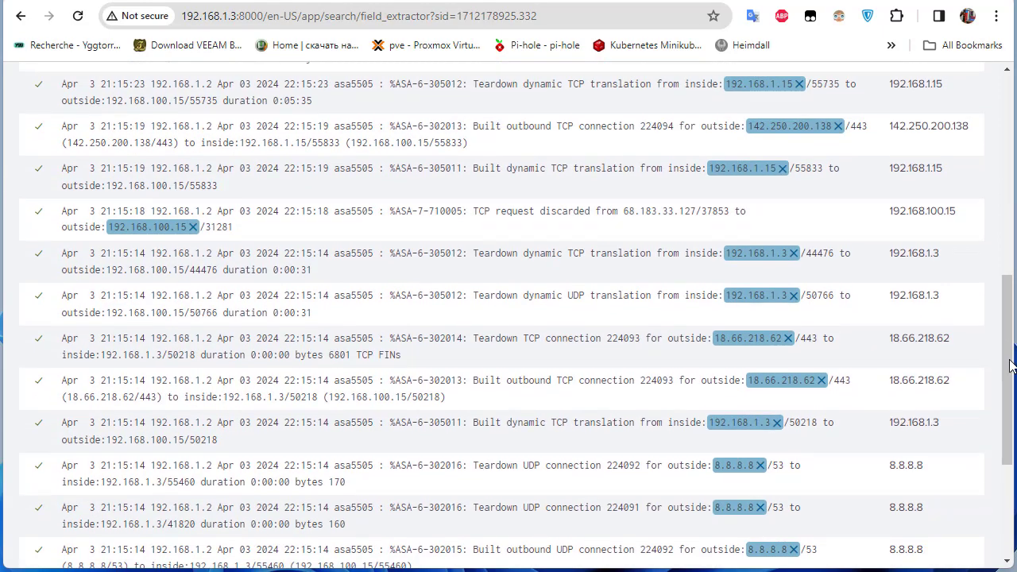
pyautogui.moveTo(1010, 365); pyautogui.dragTo(988, 144)
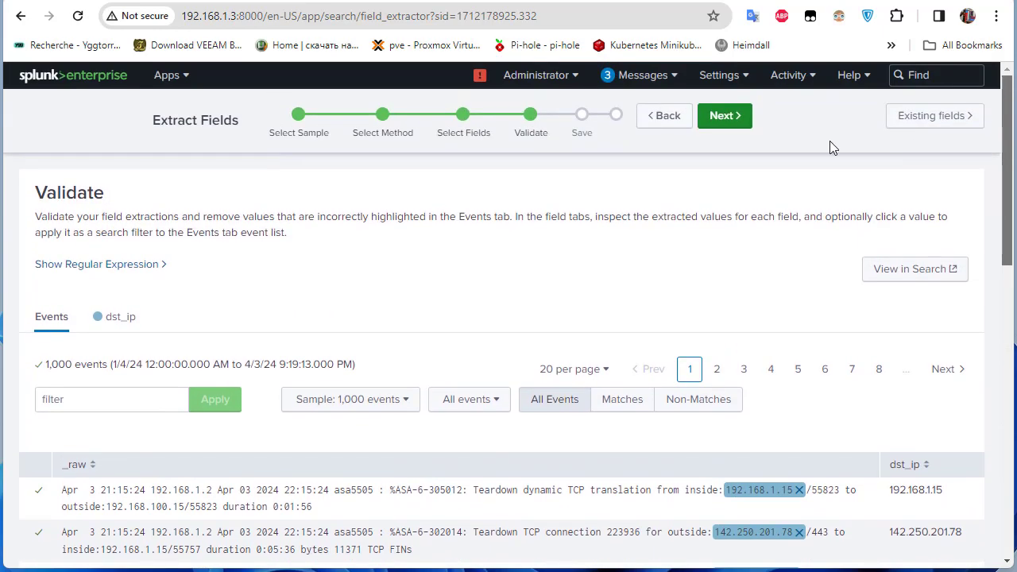
pyautogui.click(729, 125)
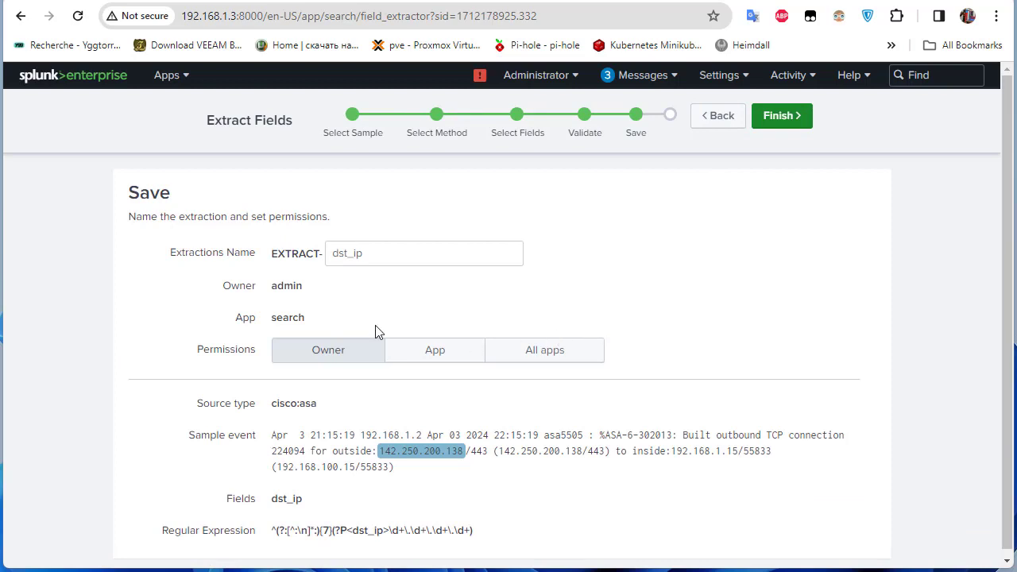
pyautogui.scroll(-1, 534, 421)
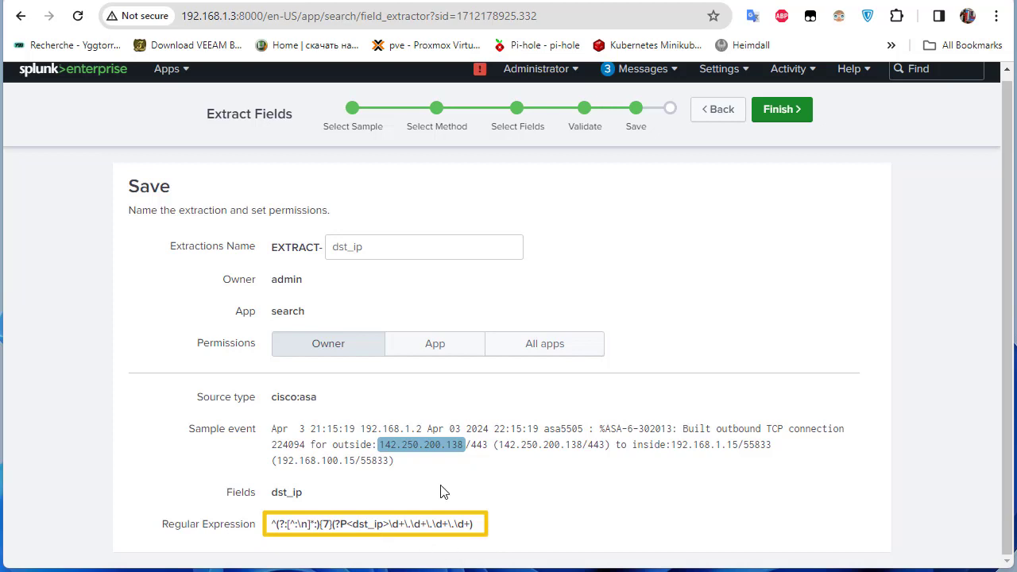
# Save the dst_ip extraction with Owner permissions, open the created fields in Search and check the interesting fields for dst_ip.
pyautogui.click(778, 111)
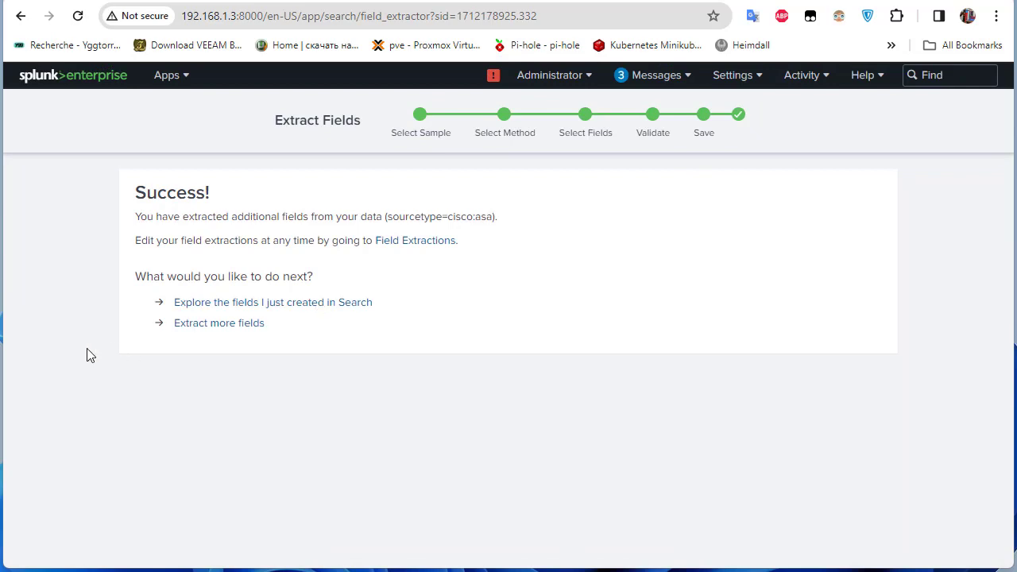
pyautogui.click(277, 312)
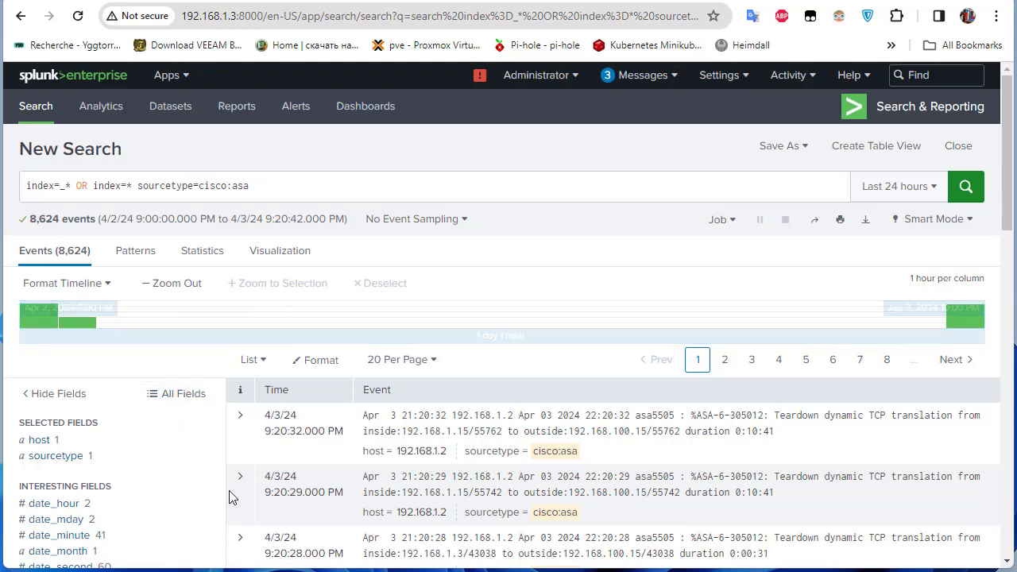
pyautogui.scroll(-2, 238, 477)
pyautogui.scroll(-1, 281, 465)
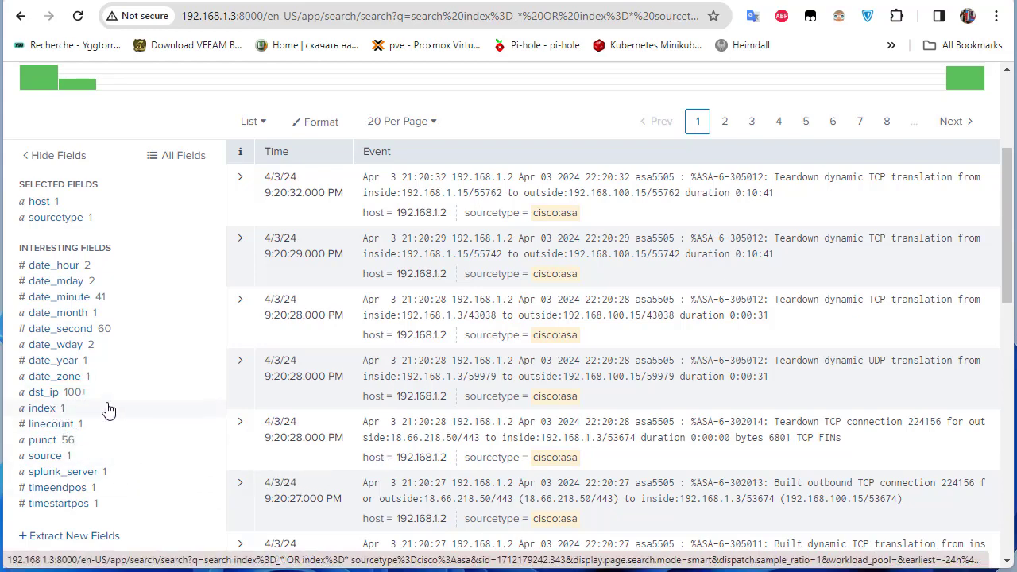
pyautogui.scroll(3, 505, 456)
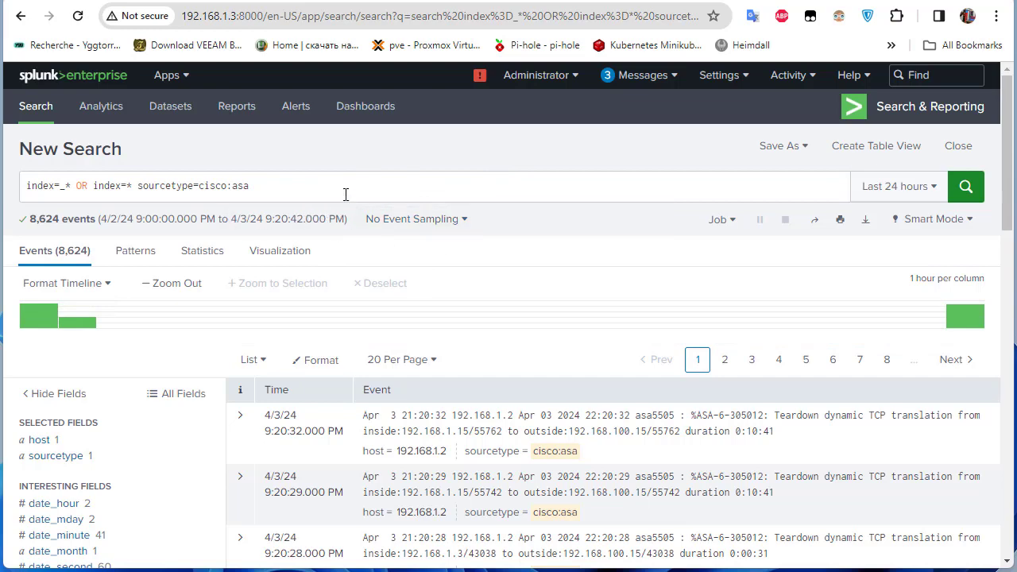
pyautogui.scroll(-3, 107, 517)
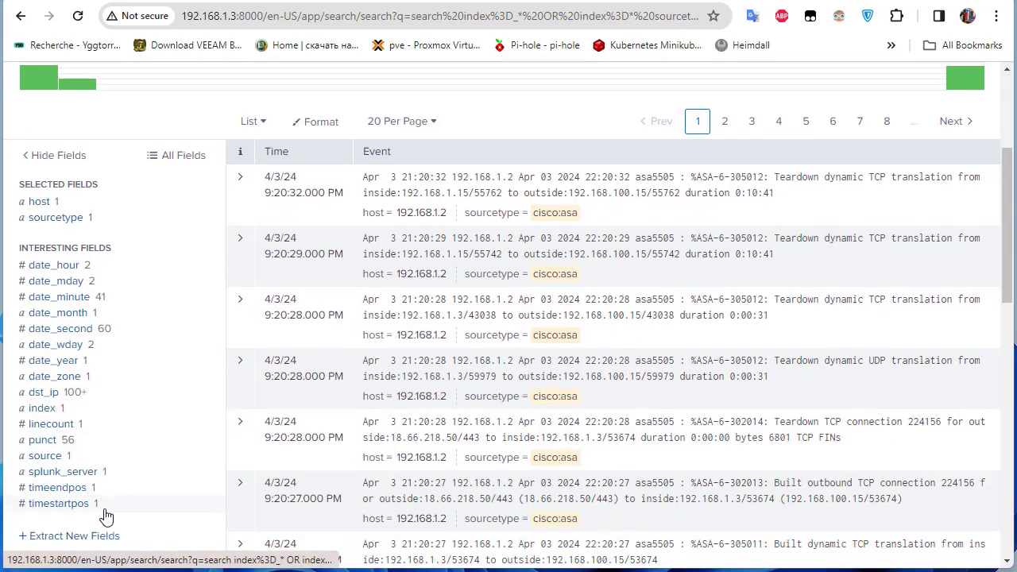
pyautogui.scroll(3, 163, 405)
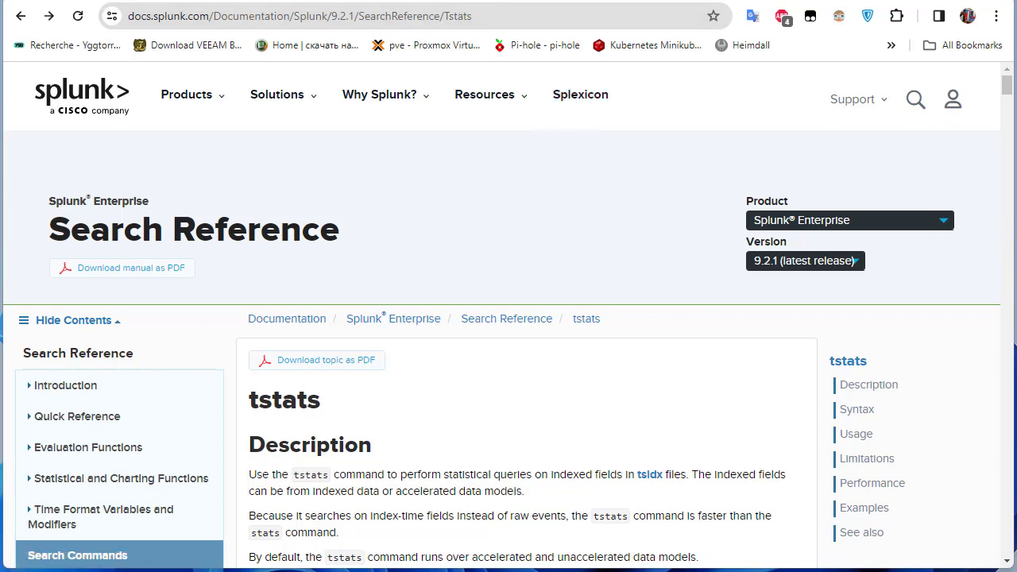
# Append "| stats count by dst_ip" to the cisco:asa search, run it over the last 24 hours and look through the resulting table.
pyautogui.click(459, 2)
pyautogui.click(287, 188)
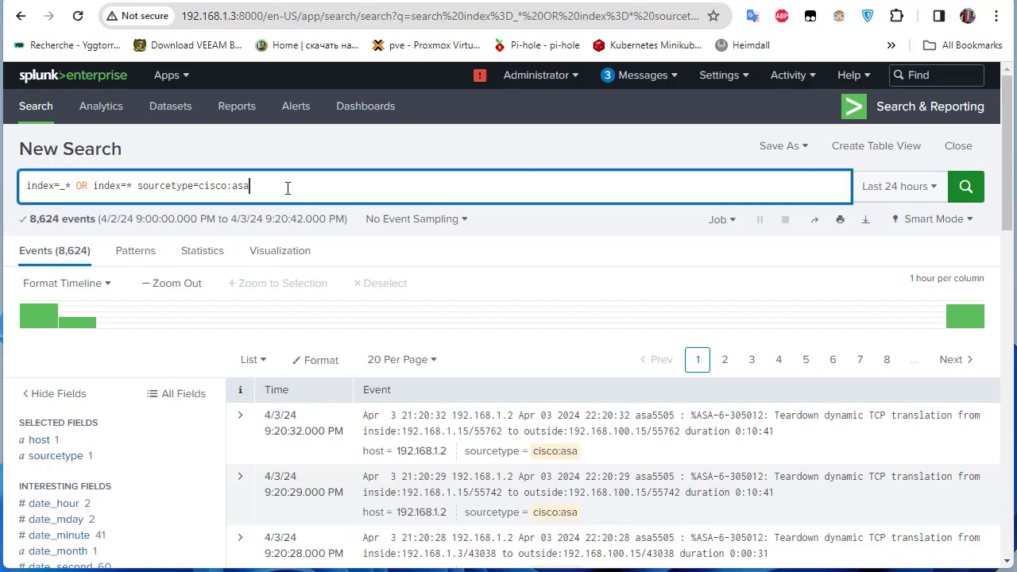
pyautogui.write('stats count by =dst_ip')
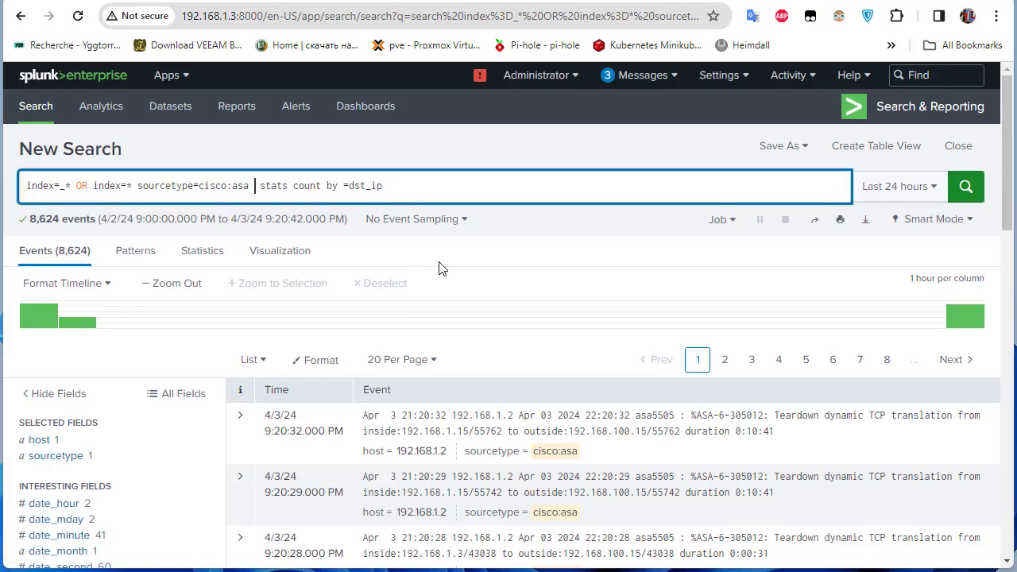
pyautogui.write(' |')
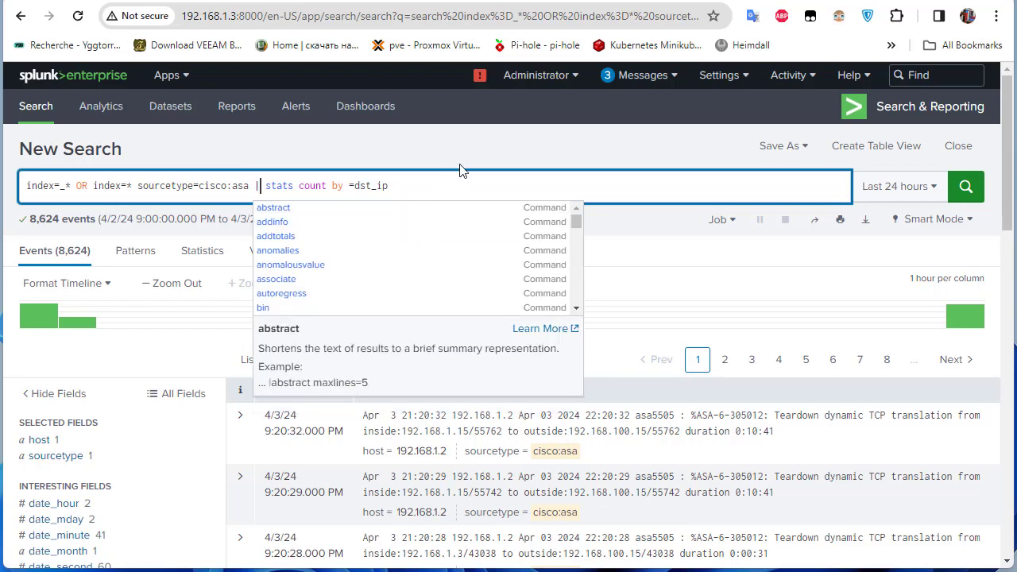
pyautogui.press('Escape')
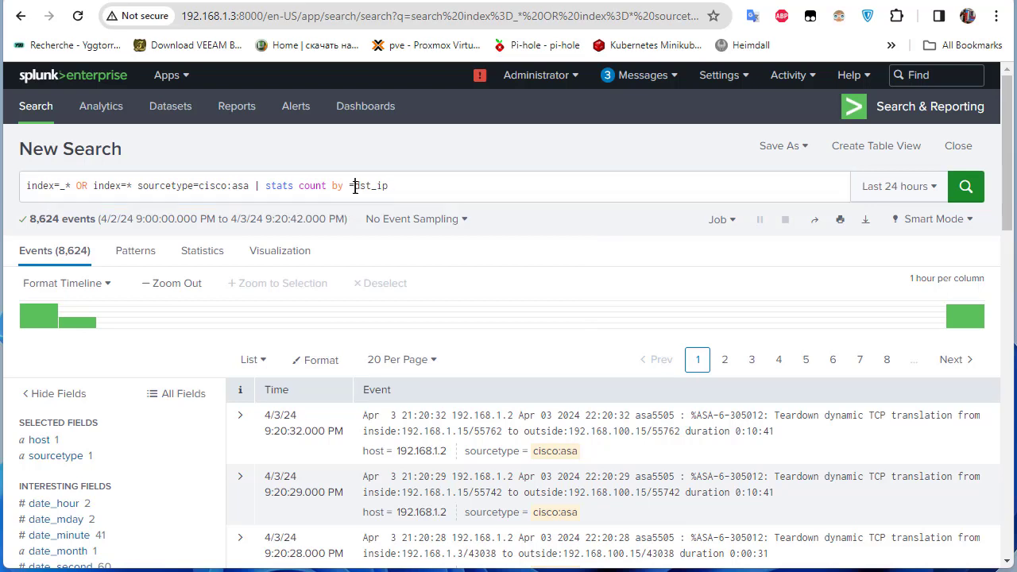
pyautogui.press('BackSpace')
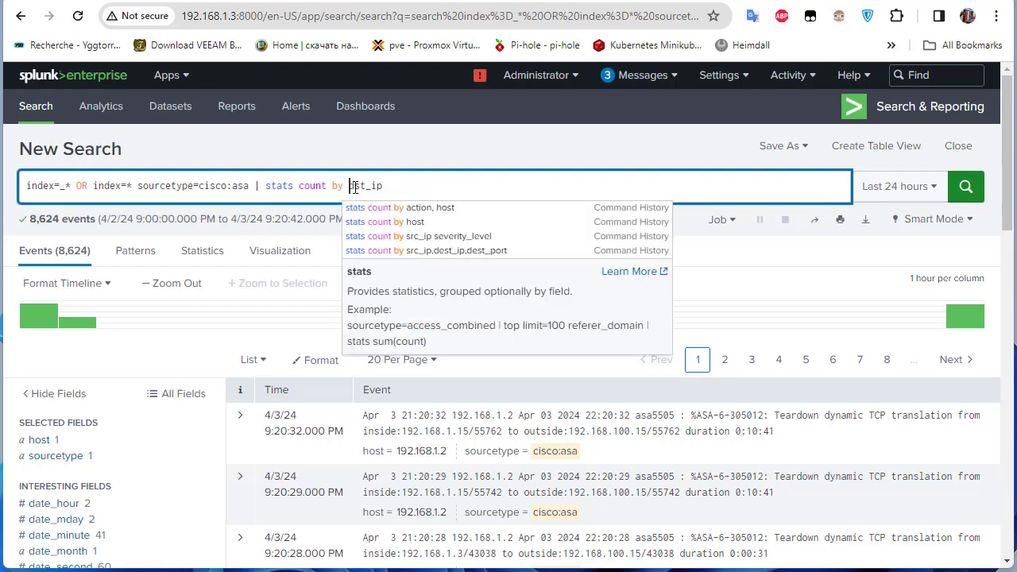
pyautogui.click(523, 127)
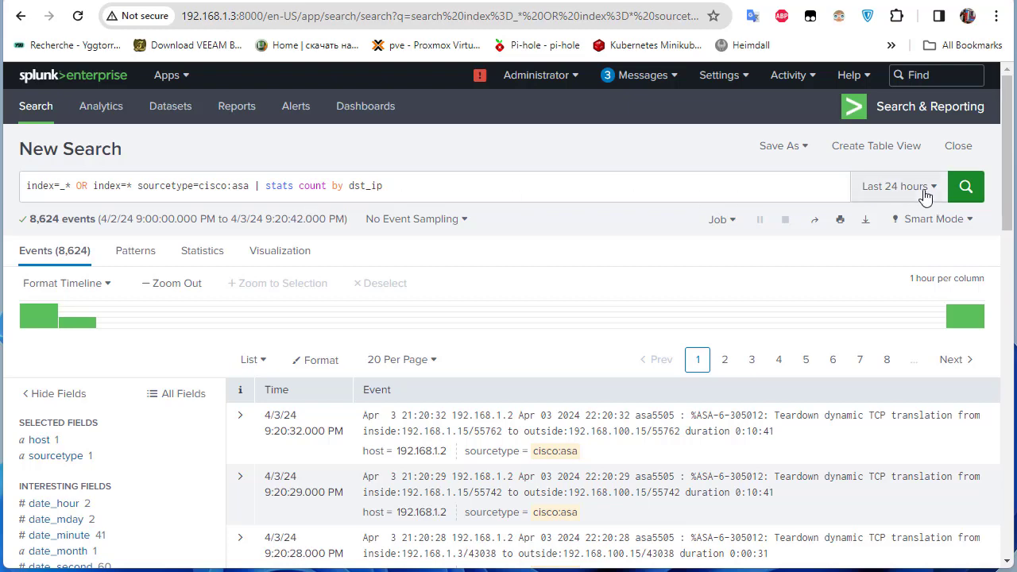
pyautogui.click(962, 194)
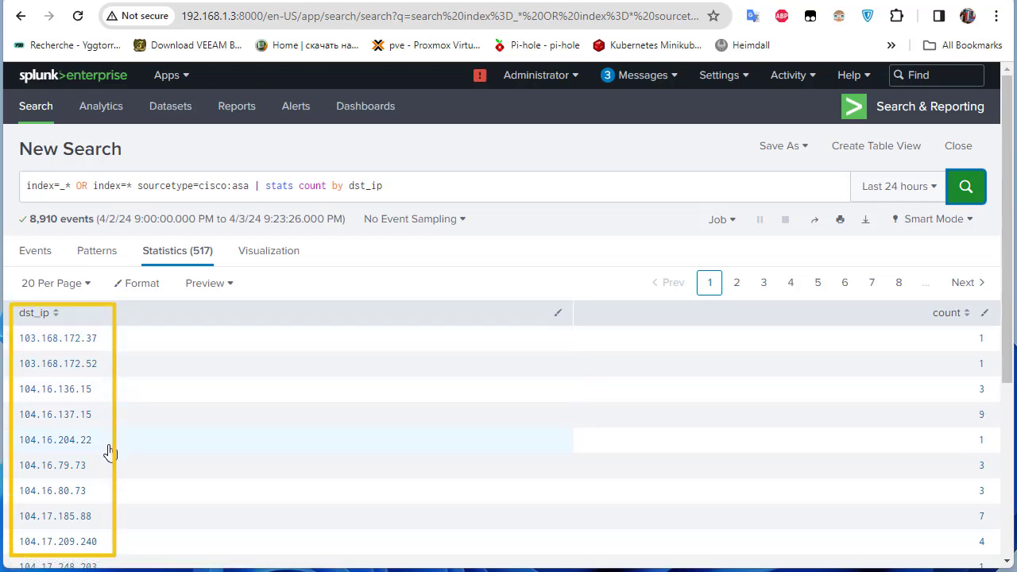
pyautogui.scroll(-1, 107, 452)
pyautogui.scroll(-3, 106, 459)
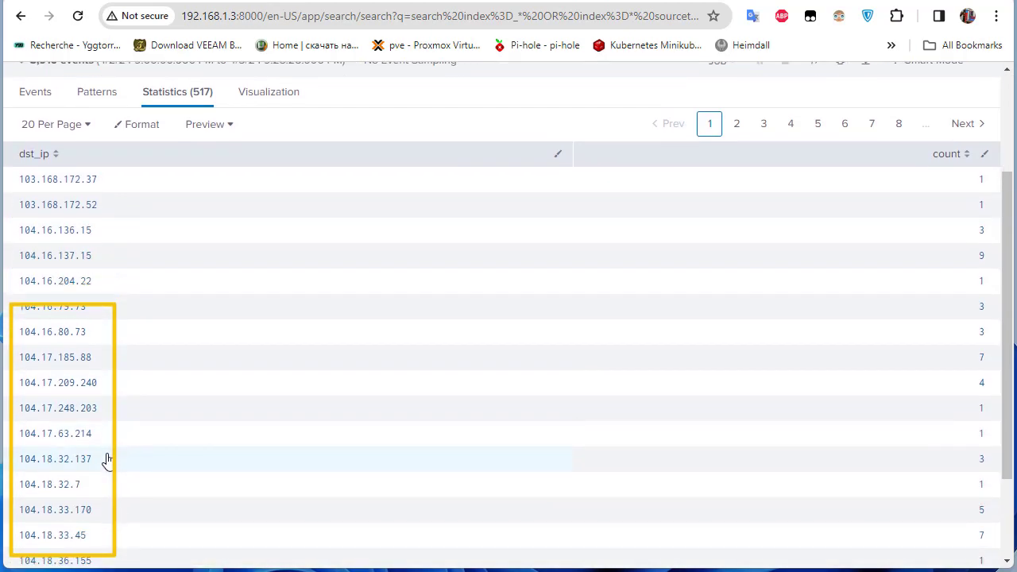
pyautogui.scroll(4, 106, 459)
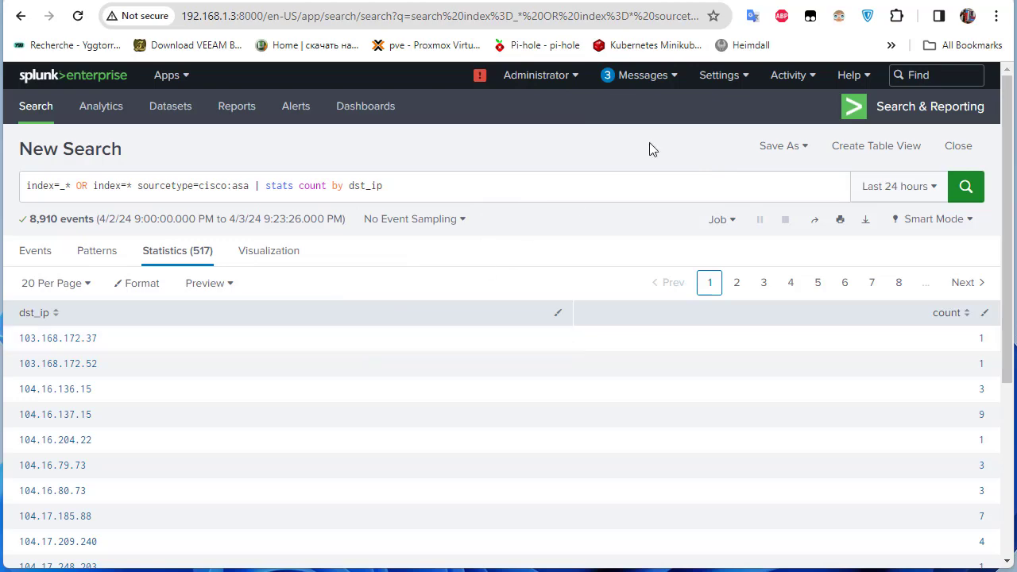
# Read the description of the iplocation command in the Splunk Search Reference documentation and return to the search.
pyautogui.click(785, 2)
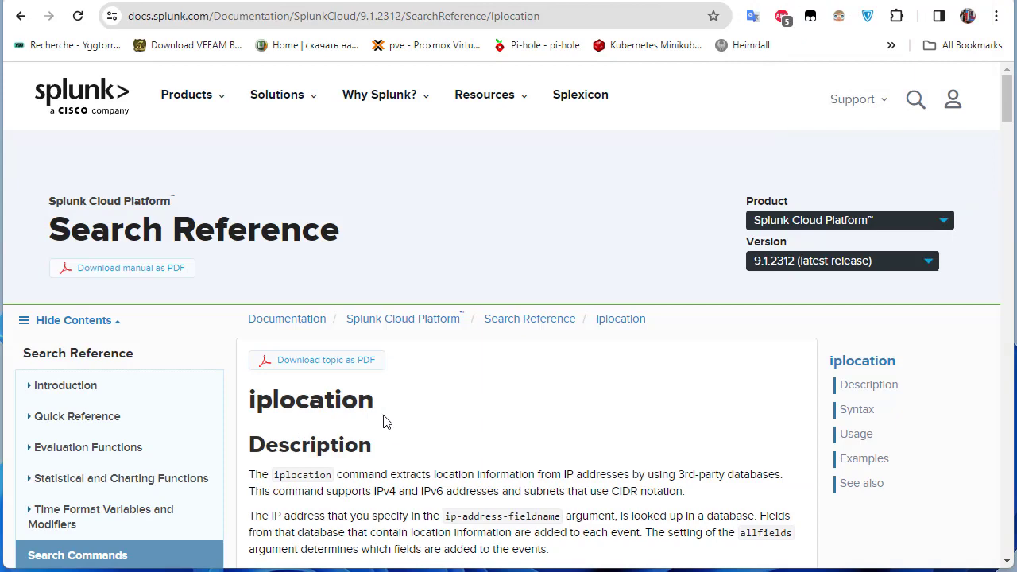
pyautogui.scroll(-1, 399, 426)
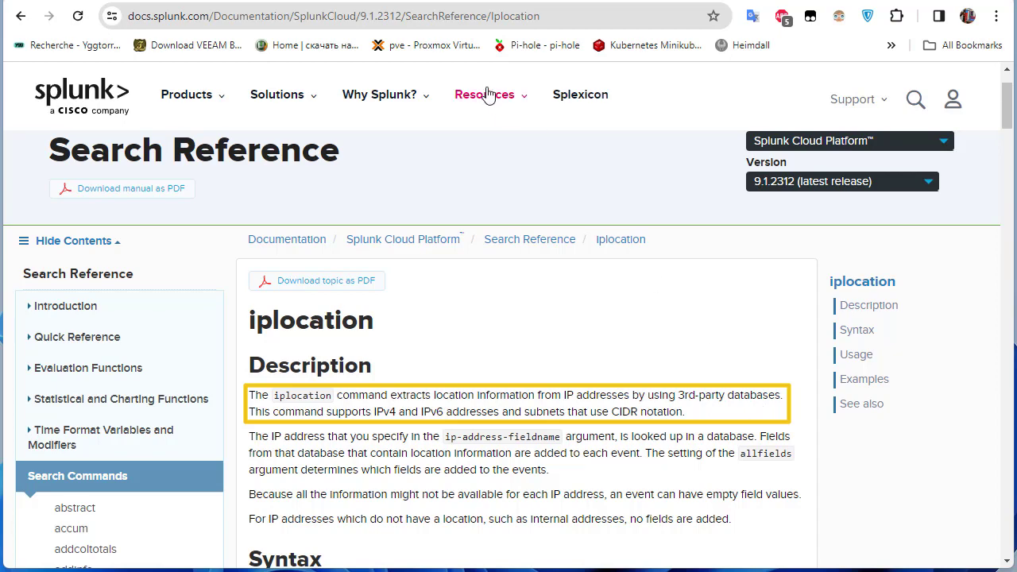
pyautogui.hotkey('ctrl', 'Tab')
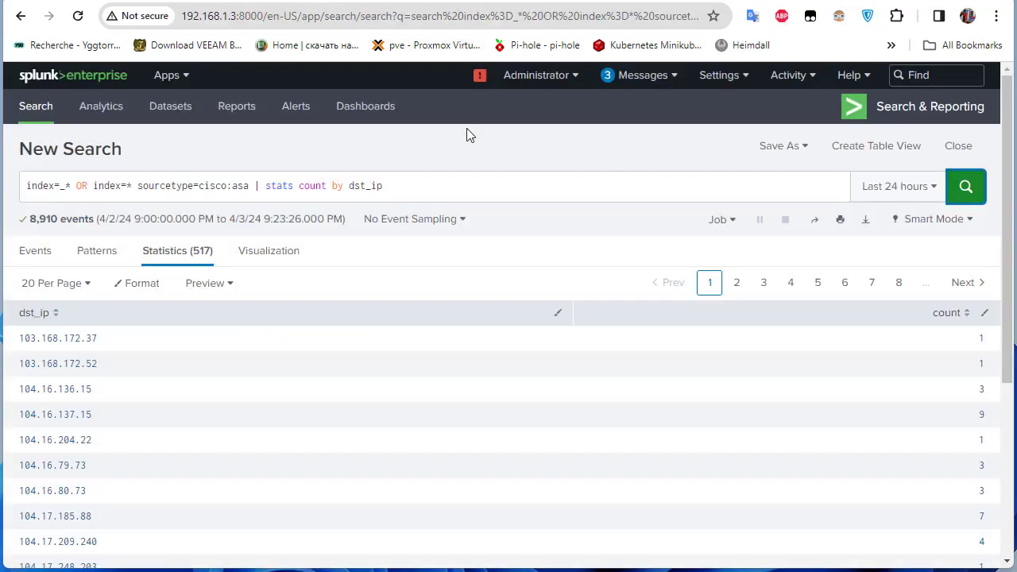
# Append "| iplocation dst_ip" to the search query and run it.
pyautogui.click(455, 181)
pyautogui.write('| ')
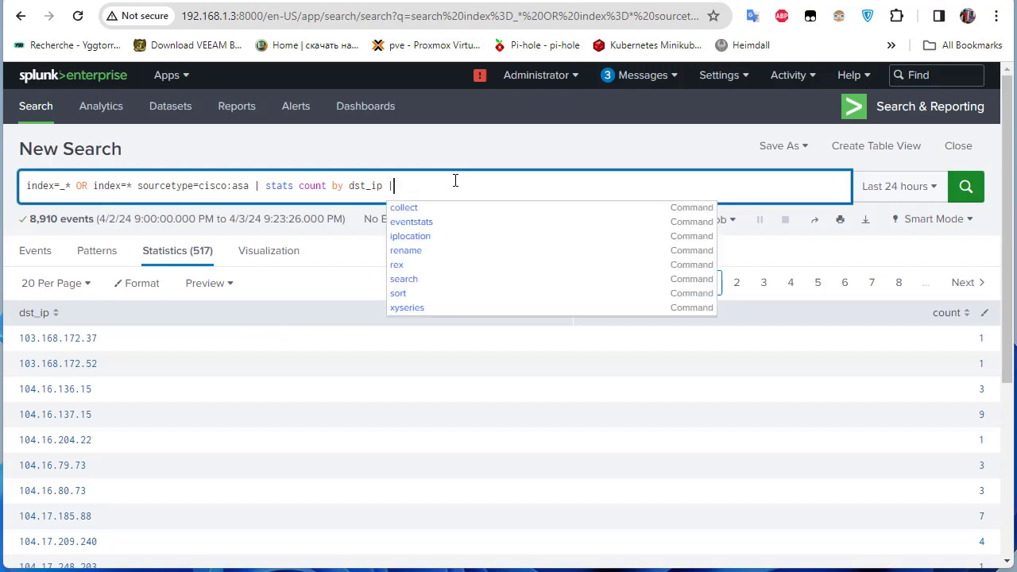
pyautogui.write('iplocat')
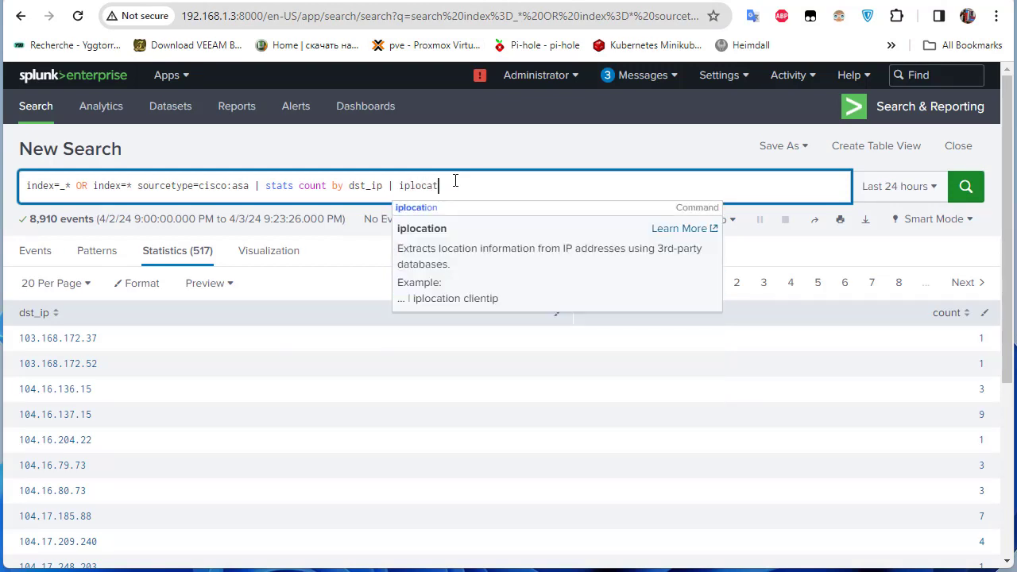
pyautogui.write('ion ')
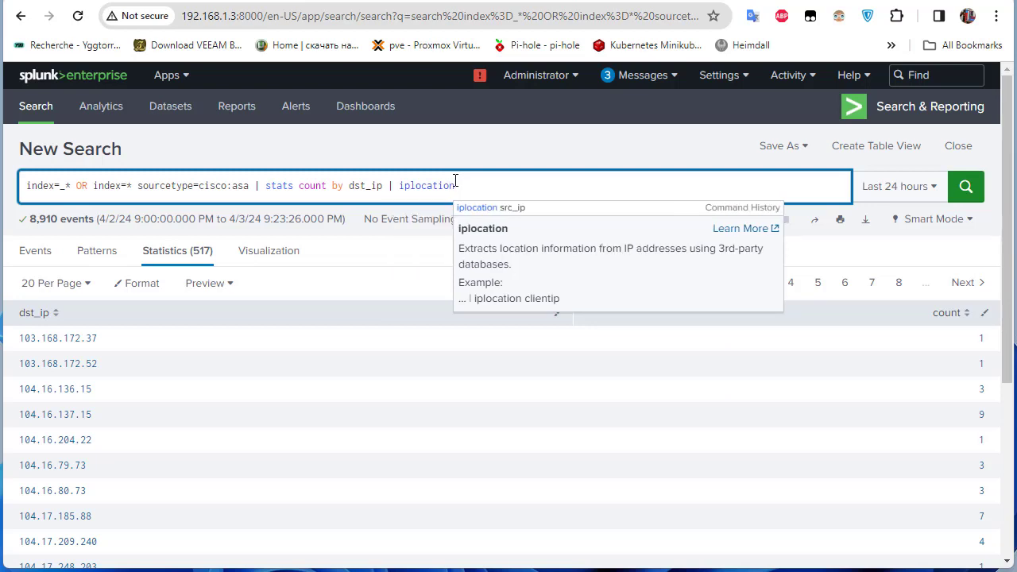
pyautogui.write('dst')
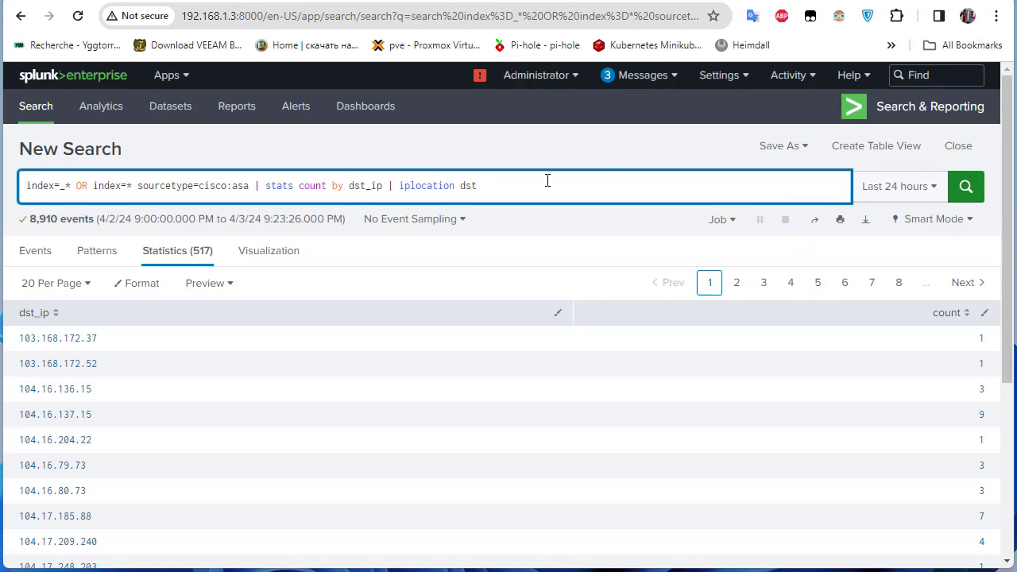
pyautogui.write('_ip')
pyautogui.click(965, 189)
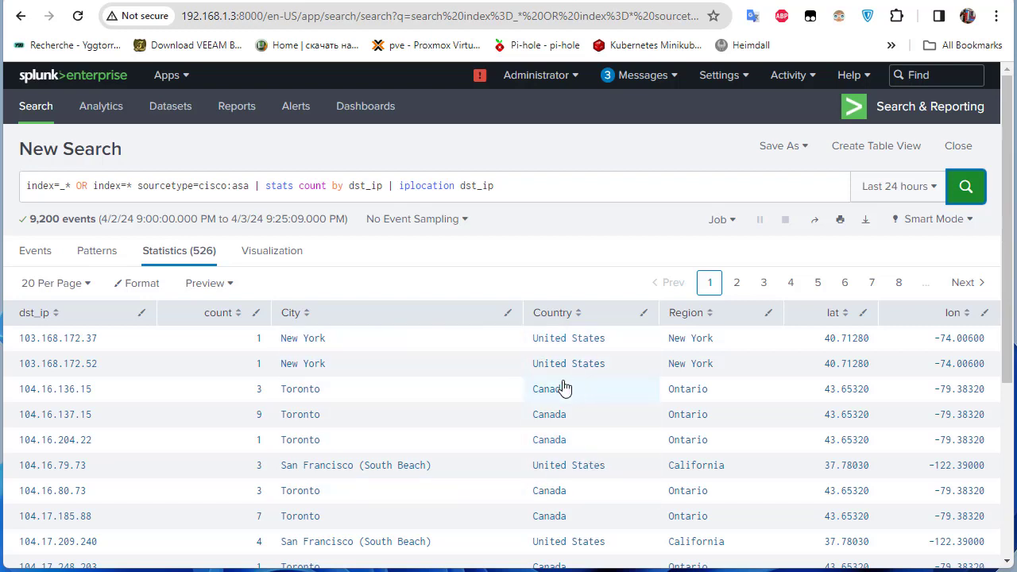
# Examine the City, Country, Region, lat and lon columns for the destination addresses on the first two result pages.
pyautogui.scroll(-1, 585, 365)
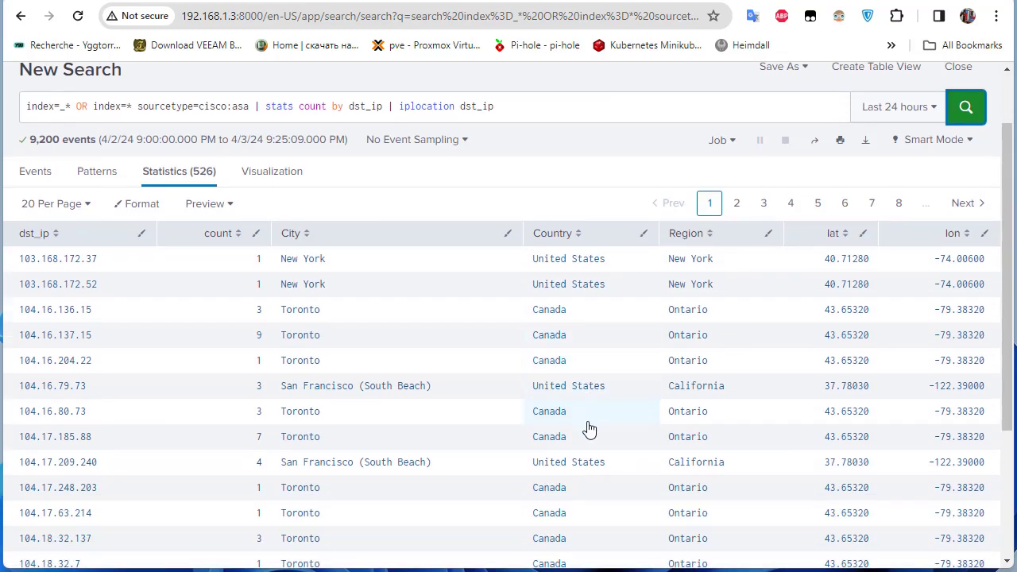
pyautogui.scroll(-3, 586, 427)
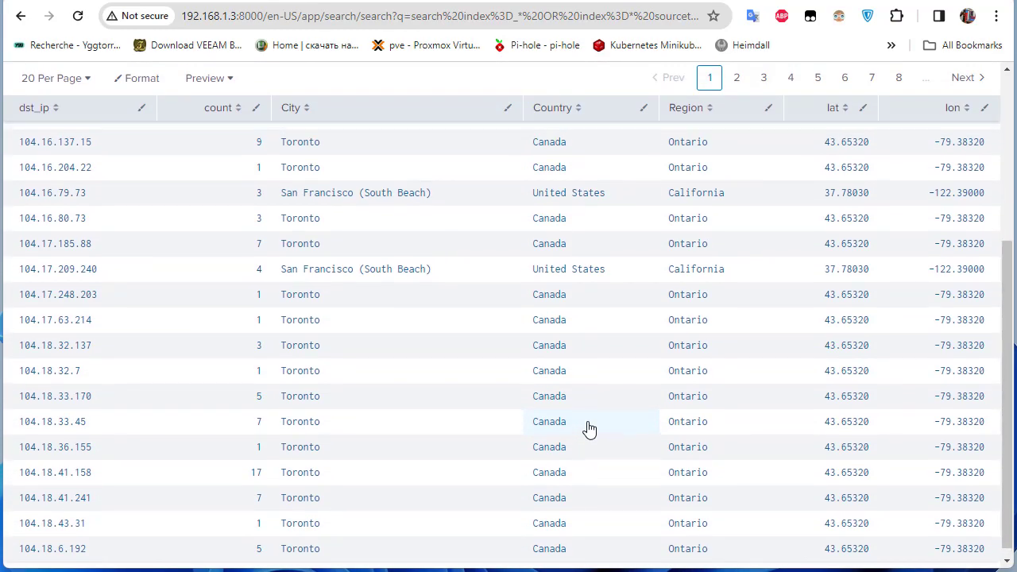
pyautogui.scroll(2, 588, 429)
pyautogui.scroll(1, 588, 429)
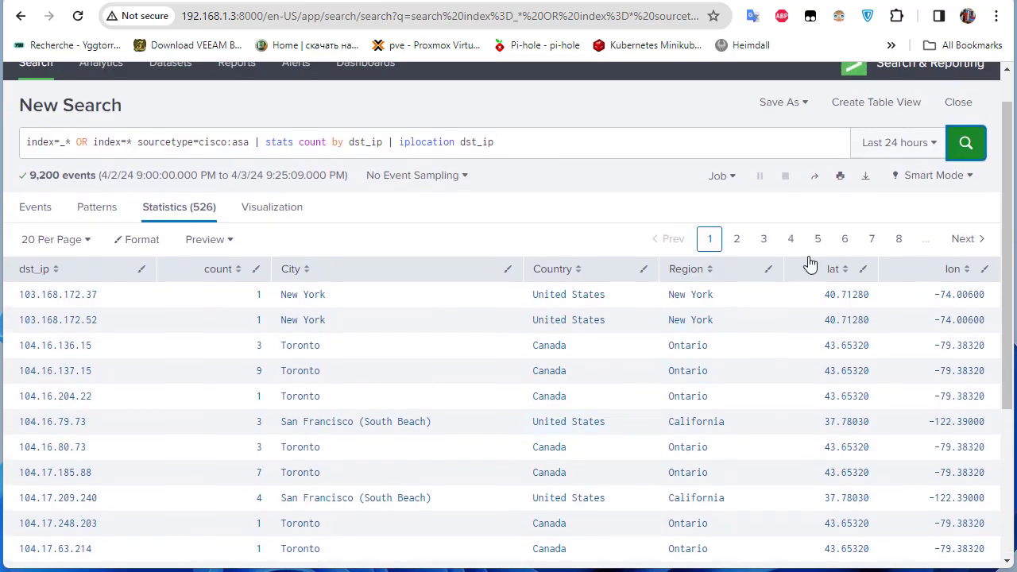
pyautogui.click(963, 240)
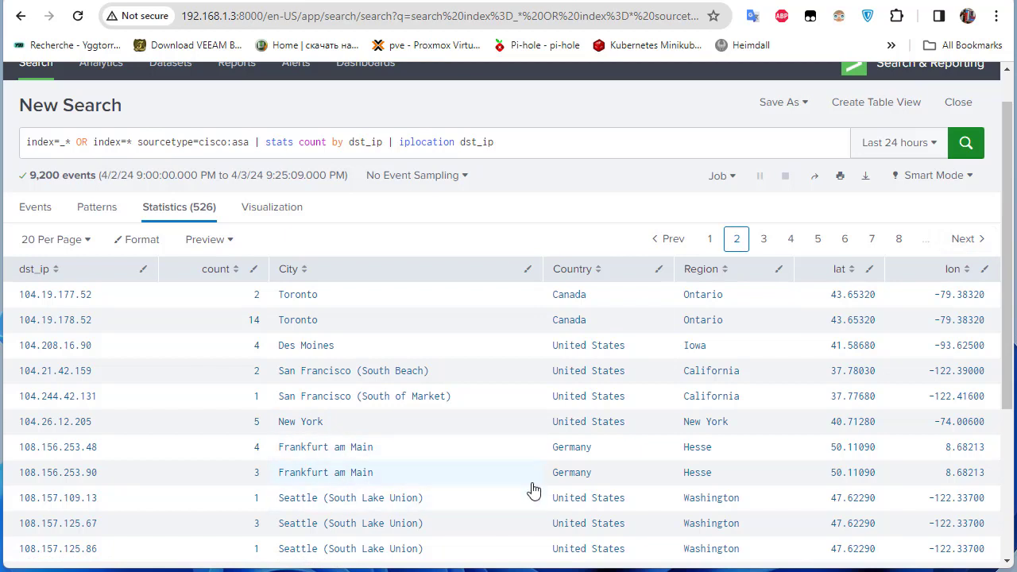
pyautogui.scroll(-1, 533, 490)
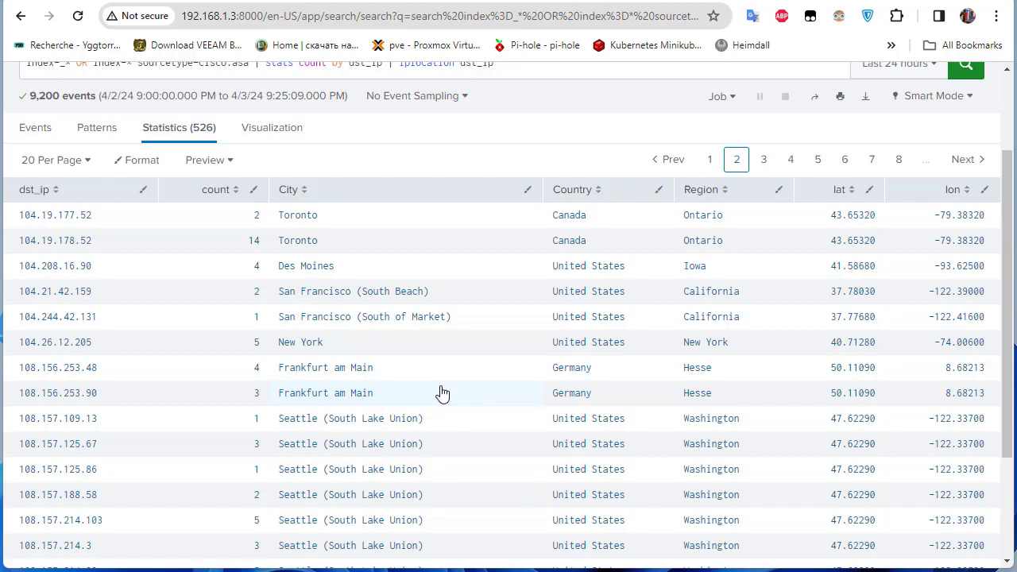
pyautogui.scroll(2, 442, 392)
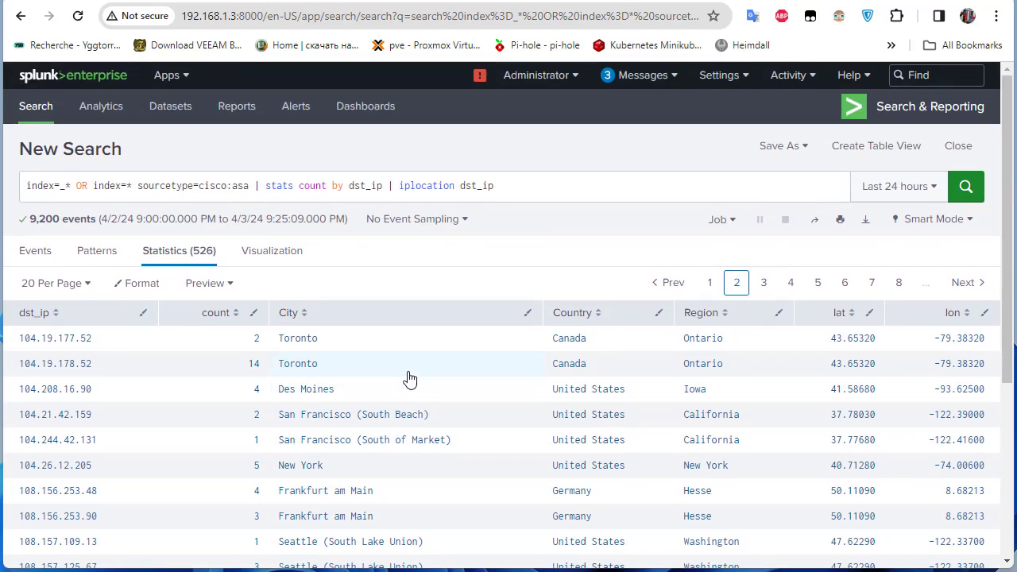
pyautogui.scroll(-2, 408, 382)
pyautogui.scroll(-2, 408, 380)
pyautogui.scroll(1, 409, 380)
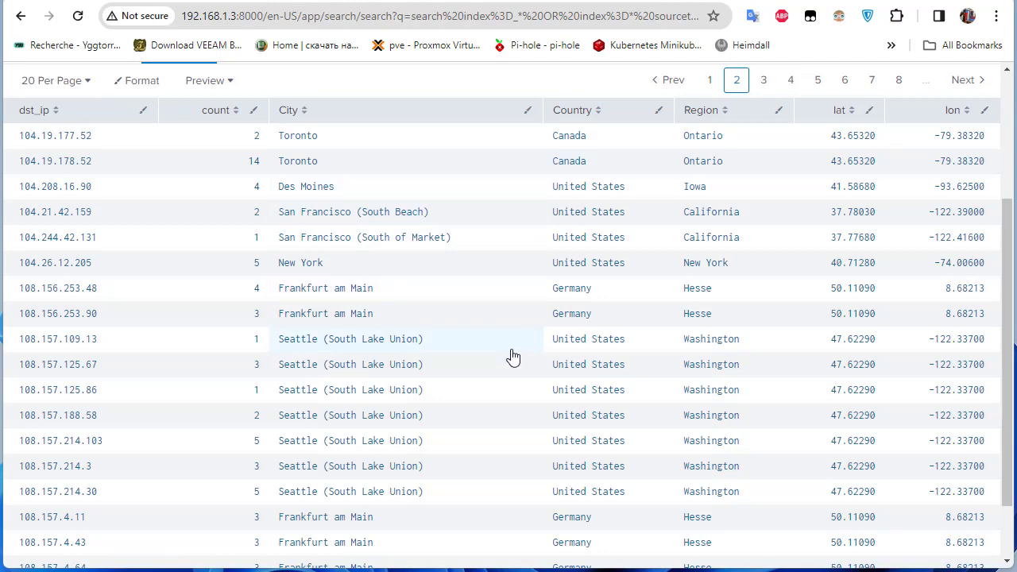
pyautogui.scroll(2, 512, 358)
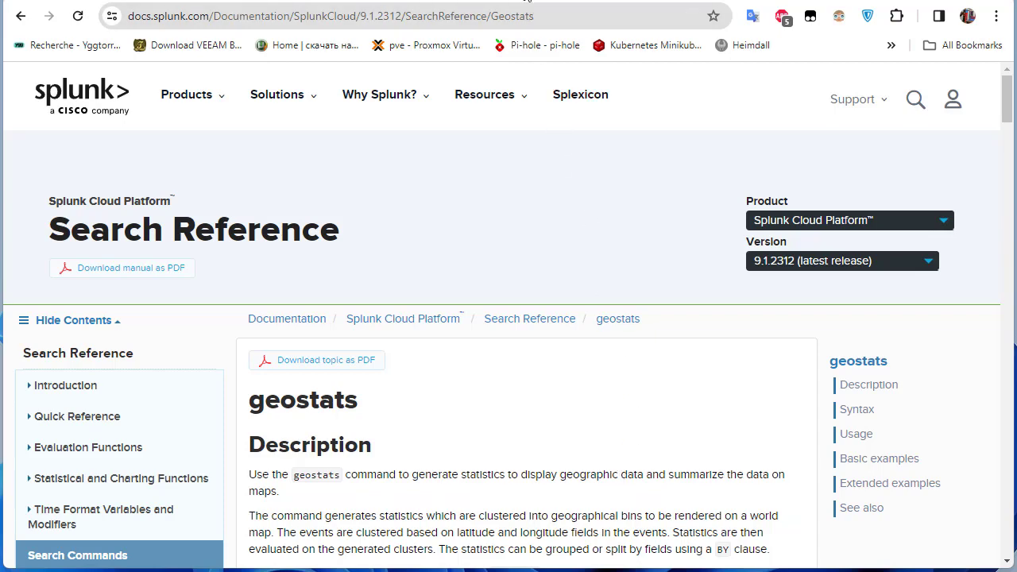
# Return to the search results and append "| geostats latfield=lat" to the query.
pyautogui.click(535, 0)
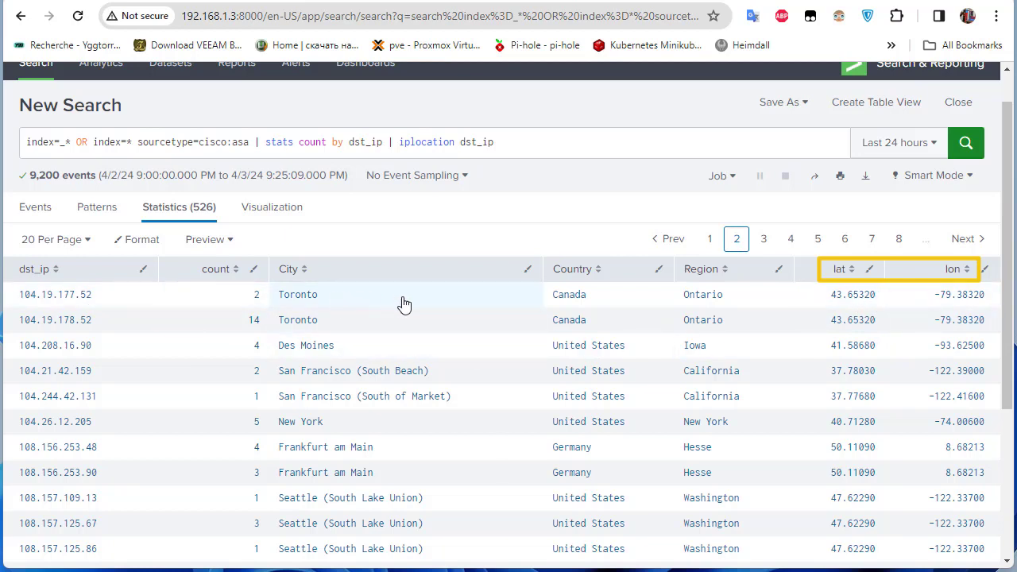
pyautogui.click(530, 142)
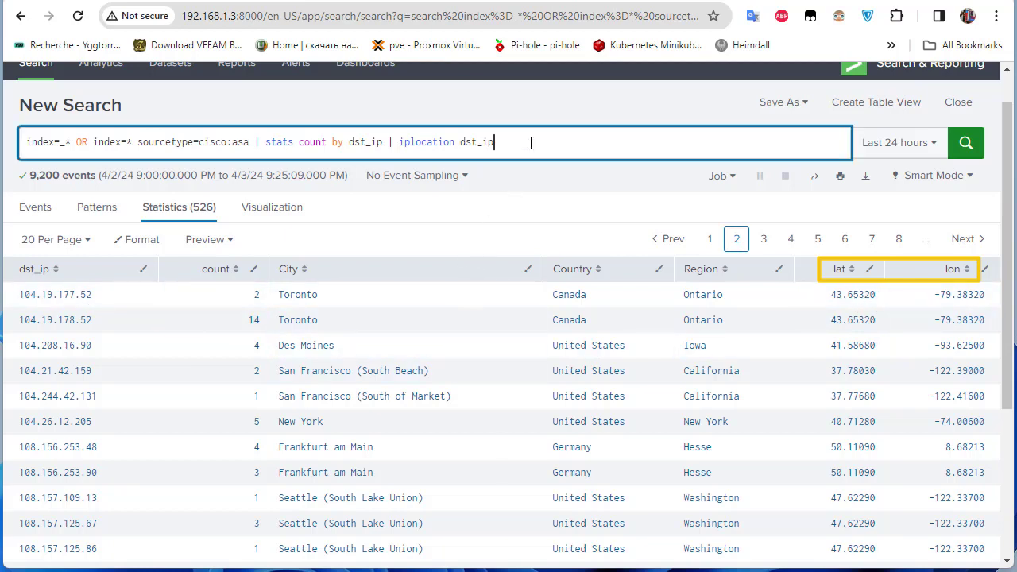
pyautogui.write('| geos')
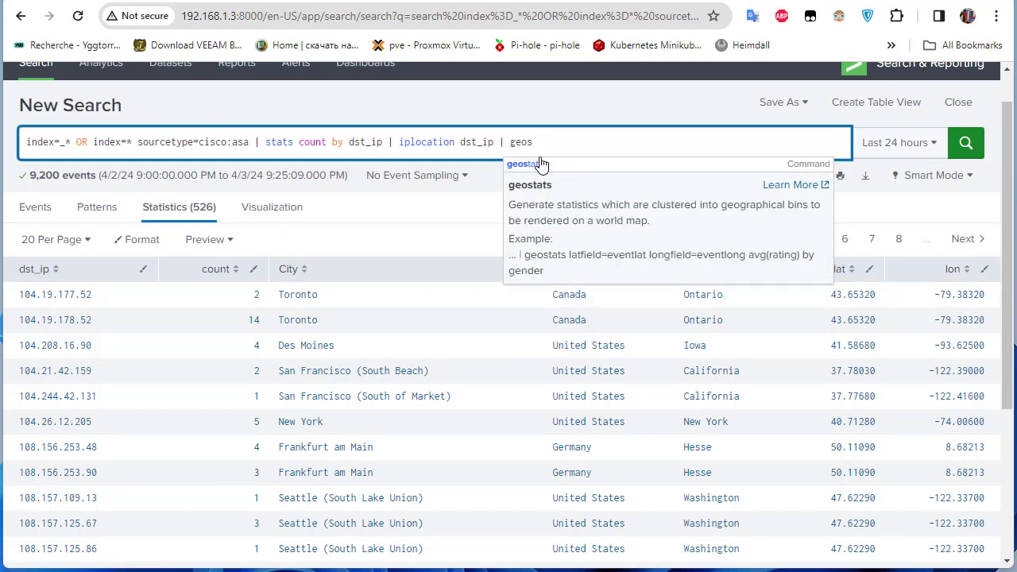
pyautogui.click(541, 167)
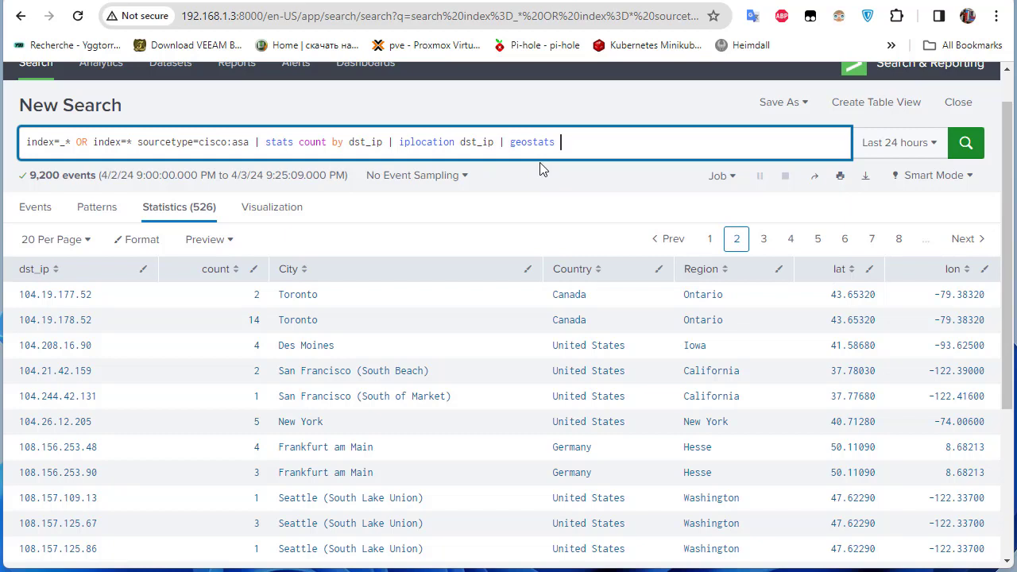
pyautogui.write('lat')
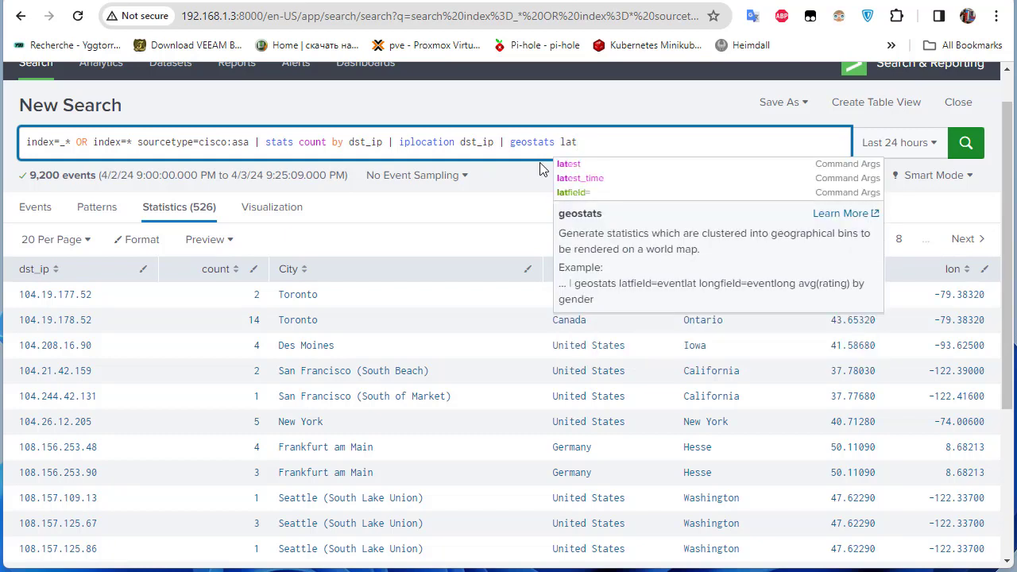
pyautogui.click(585, 194)
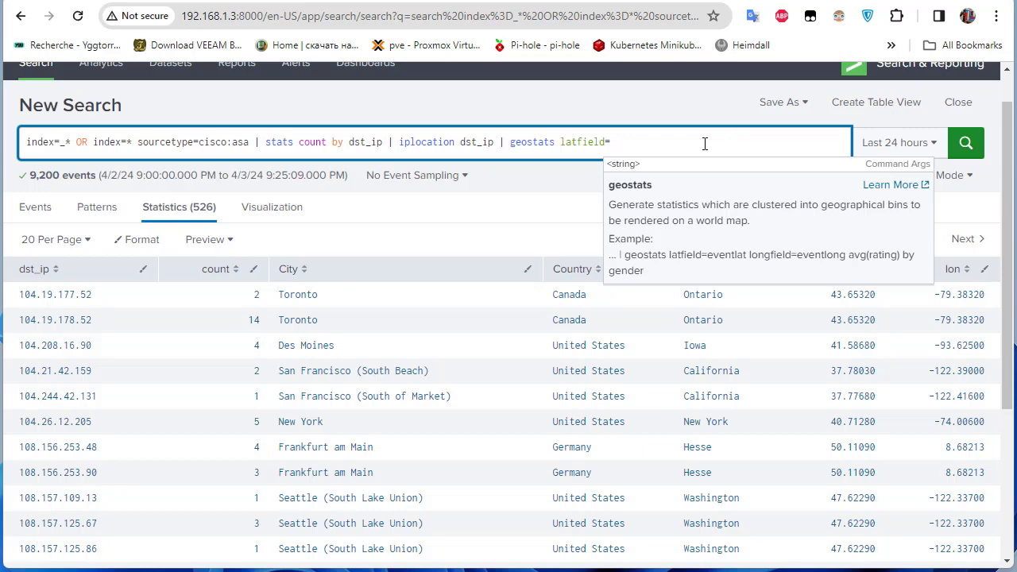
pyautogui.write('lat')
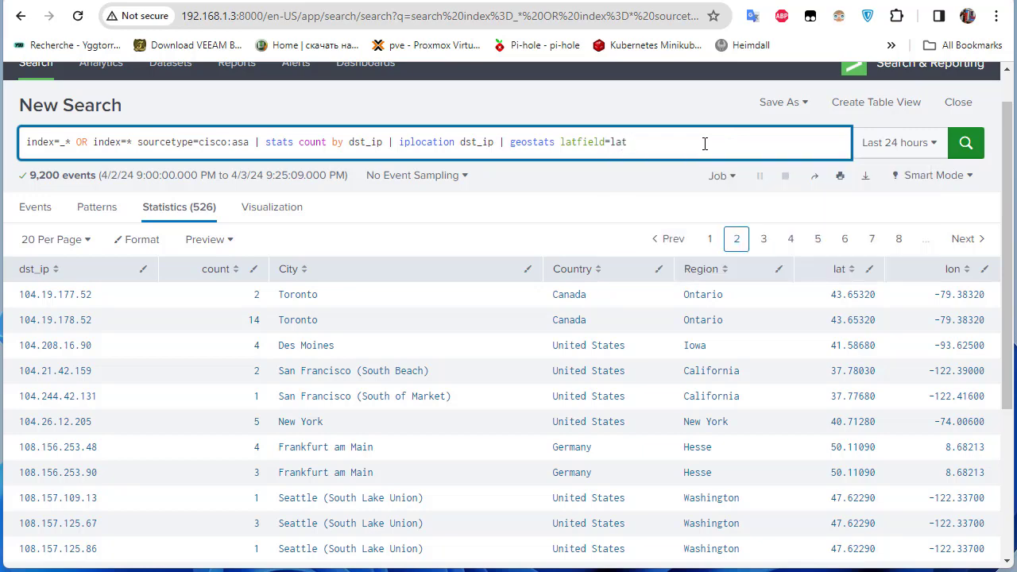
# Complete the geostats command with "longfield=long count by dst_ip" and run the search.
pyautogui.write(' lobg')
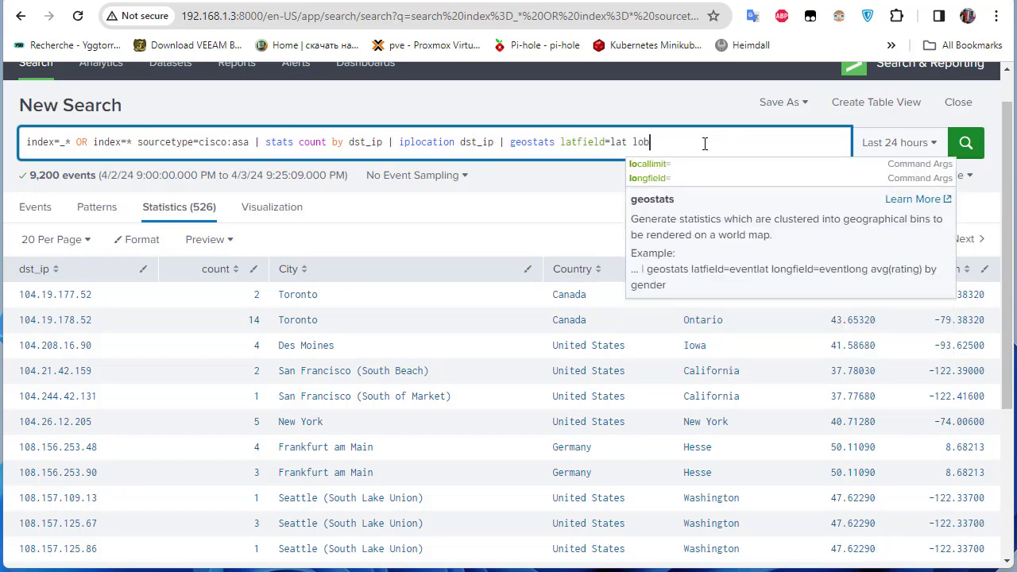
pyautogui.press('BackSpace')
pyautogui.press('BackSpace')
pyautogui.click(676, 177)
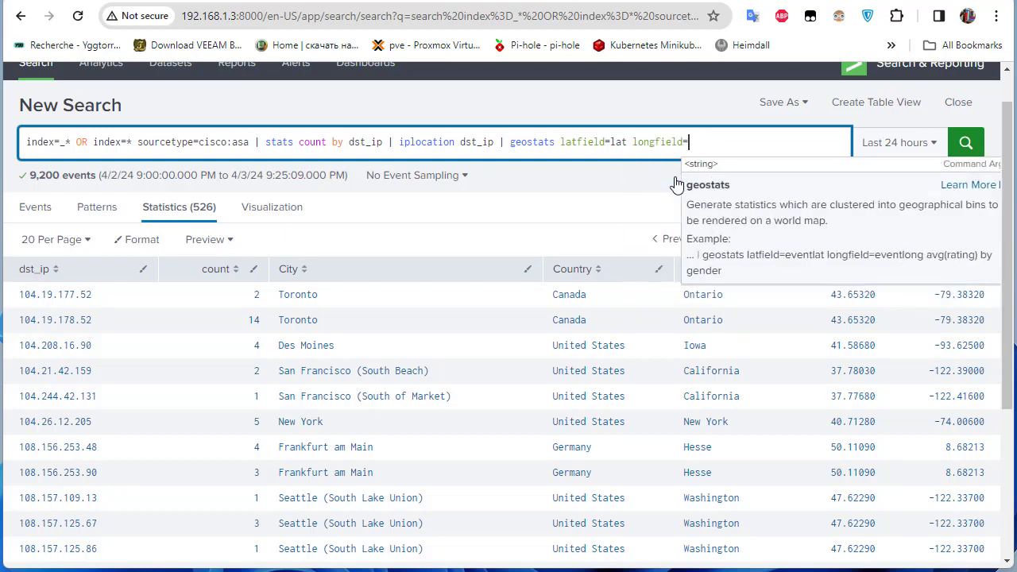
pyautogui.write('long')
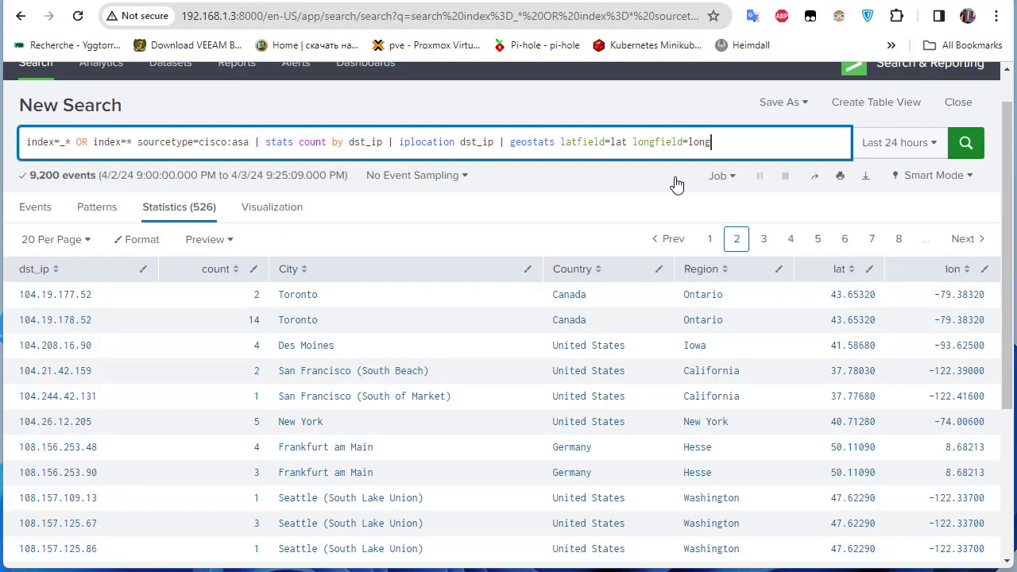
pyautogui.write('count')
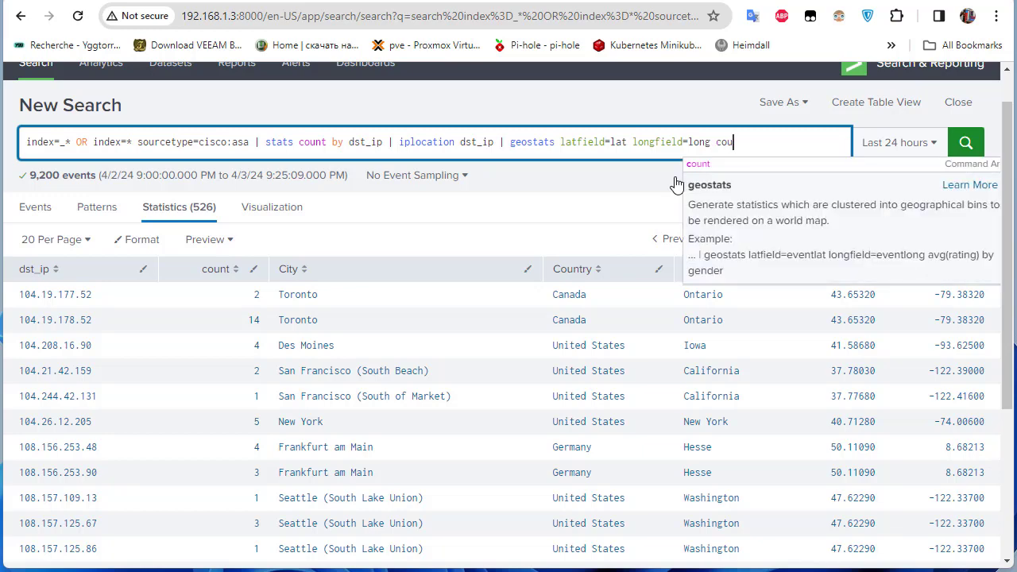
pyautogui.write(' by ds')
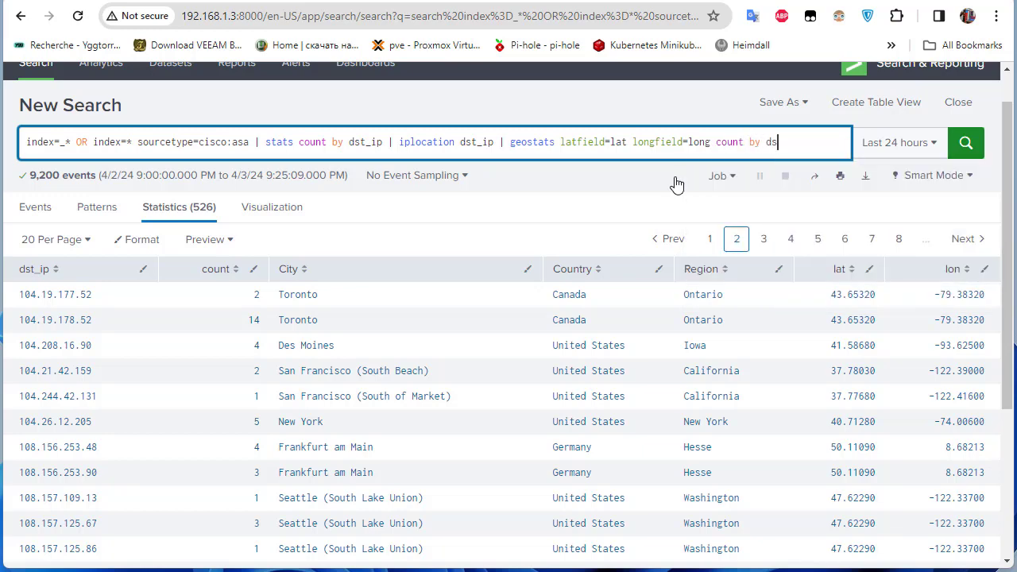
pyautogui.write('t_ip')
pyautogui.click(963, 147)
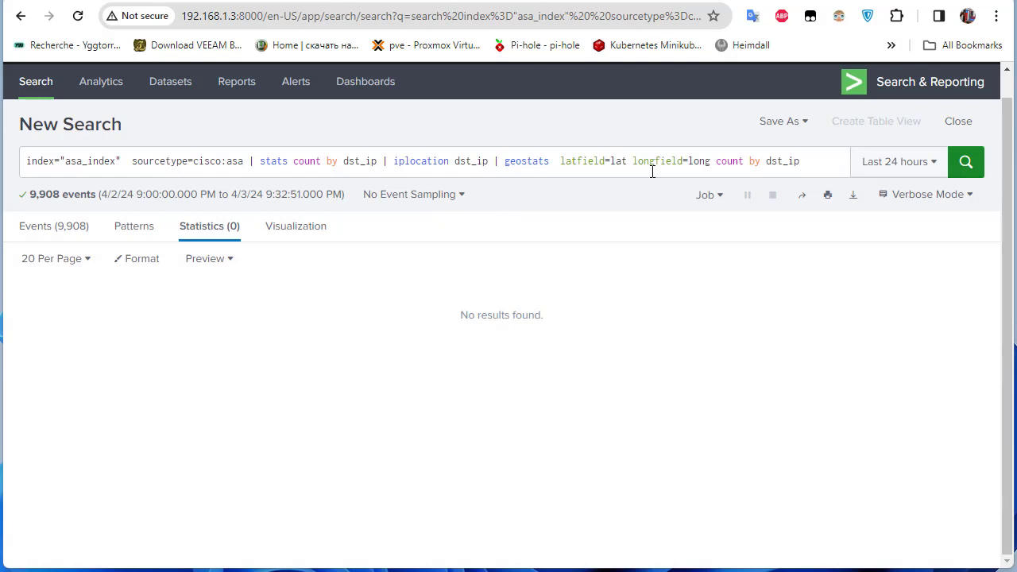
# Change the geostats argument to "longfield=lon", run the search again and look through the geobin table.
pyautogui.click(711, 162)
pyautogui.press('BackSpace')
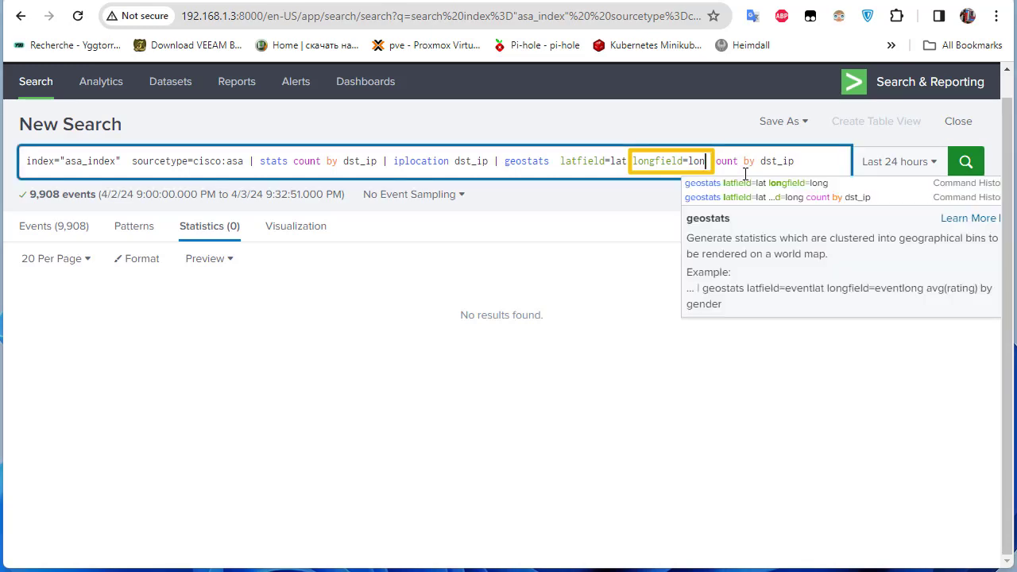
pyautogui.click(707, 121)
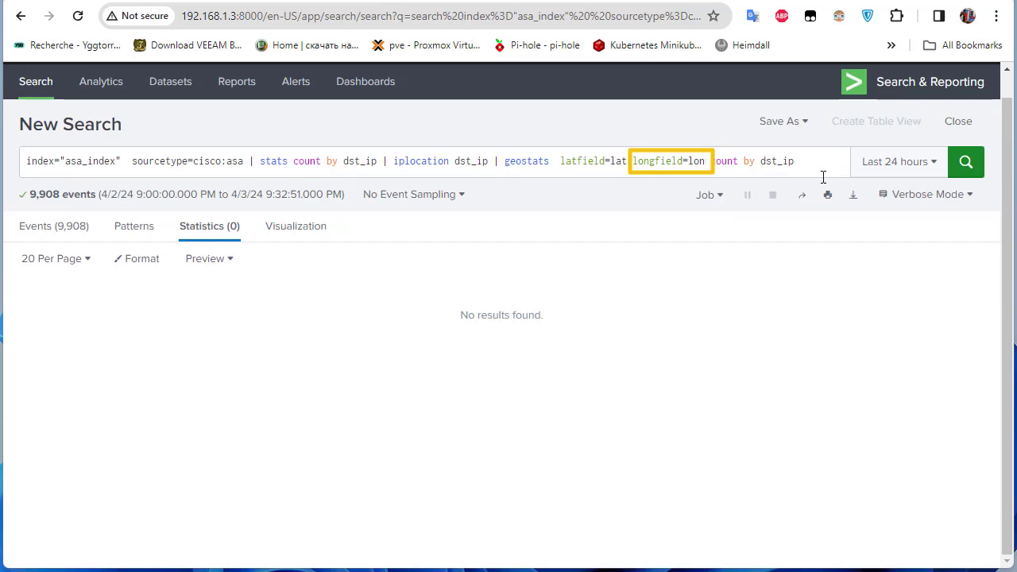
pyautogui.click(965, 163)
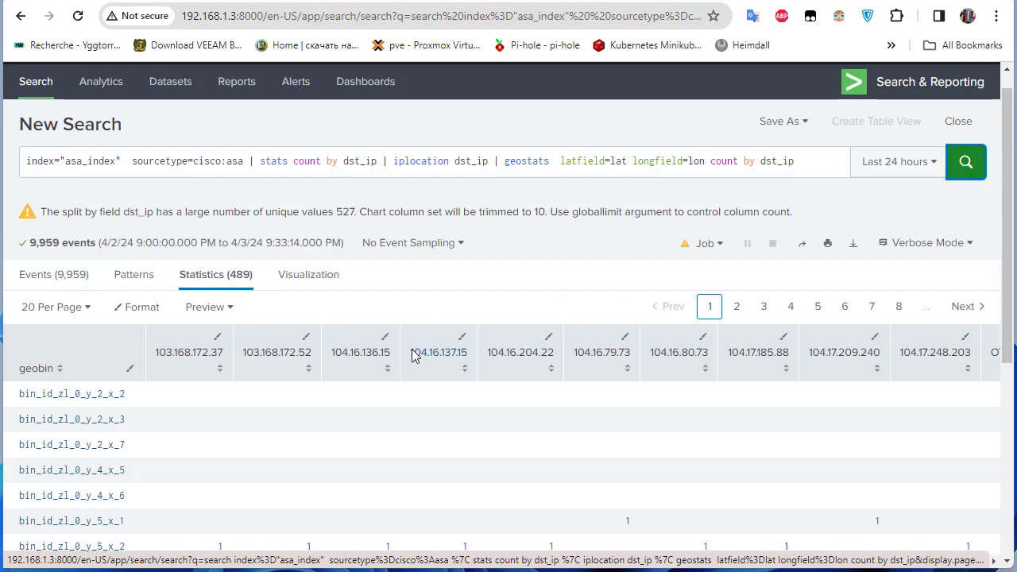
pyautogui.scroll(-3, 318, 378)
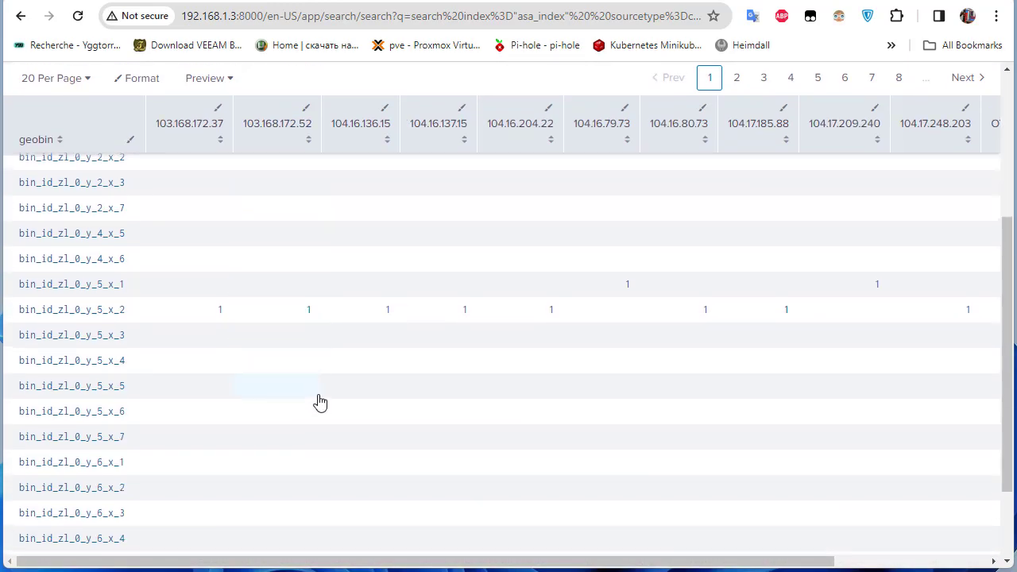
pyautogui.scroll(3, 319, 403)
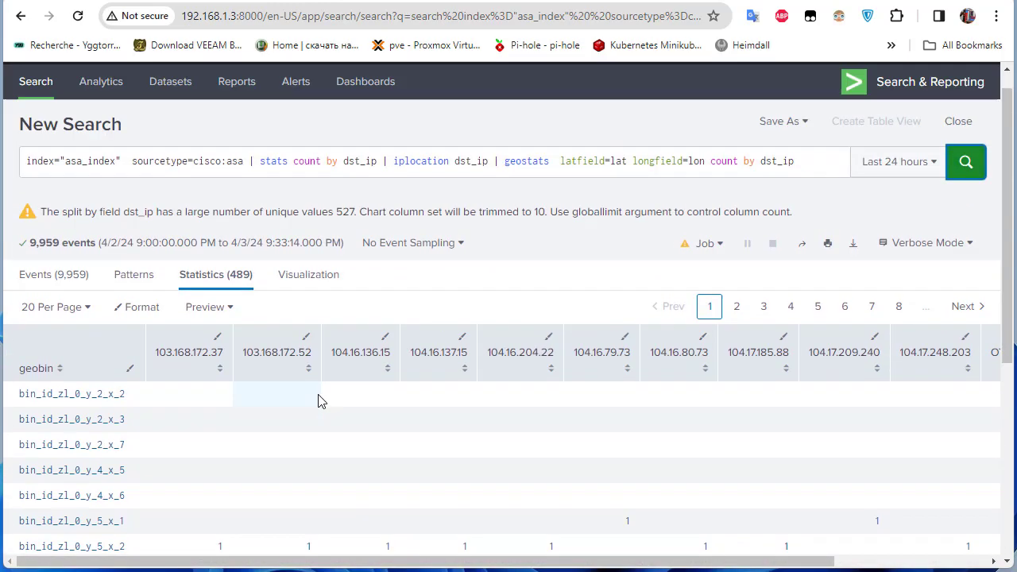
# Show the geostats results as a cluster map and view the whole map with the table beneath it.
pyautogui.click(309, 278)
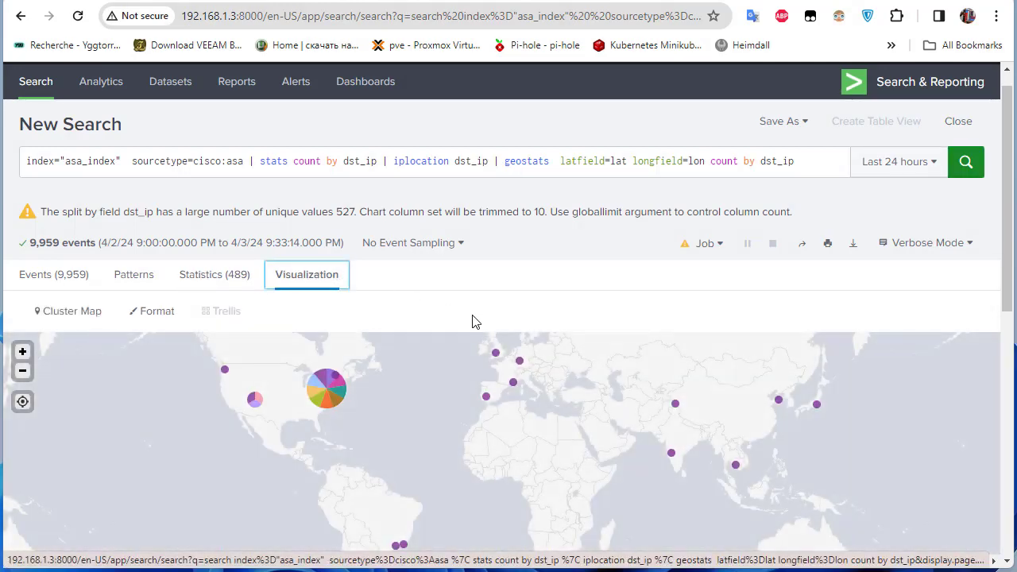
pyautogui.scroll(-1, 465, 413)
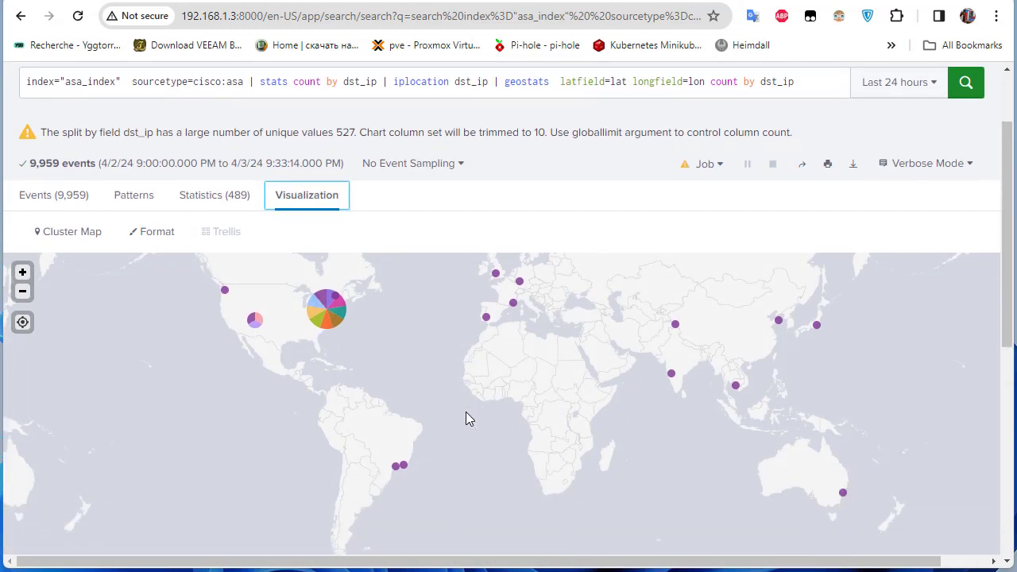
pyautogui.scroll(-1, 468, 419)
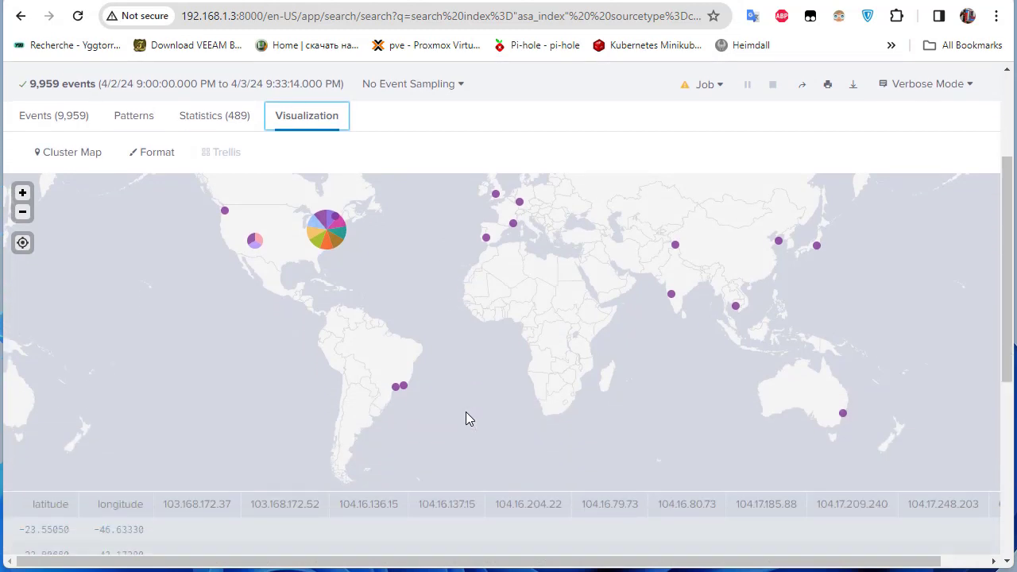
pyautogui.scroll(-1, 467, 419)
pyautogui.scroll(1, 467, 419)
pyautogui.scroll(1, 466, 418)
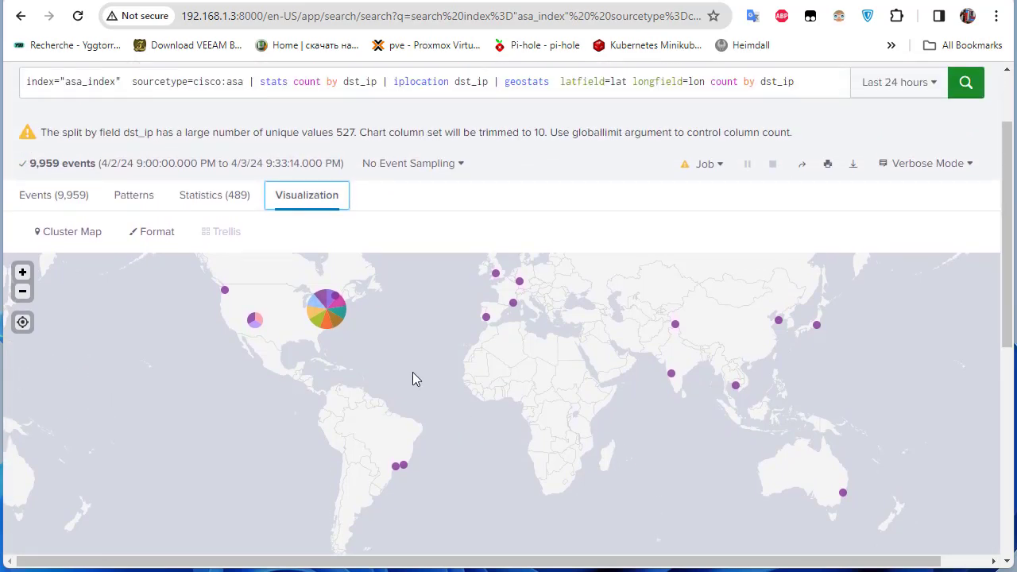
# Inspect the map markers in the eastern United States, Brazil and southwestern Europe for their destination address details.
pyautogui.moveTo(335, 314)
pyautogui.moveTo(403, 468)
pyautogui.scroll(2, 678, 411)
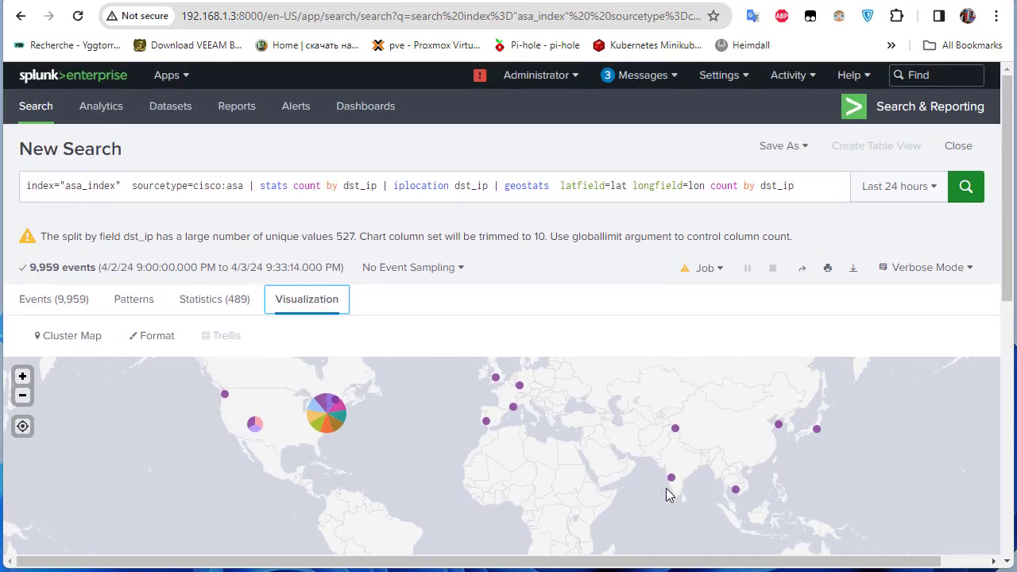
pyautogui.scroll(-2, 824, 488)
pyautogui.scroll(-3, 823, 488)
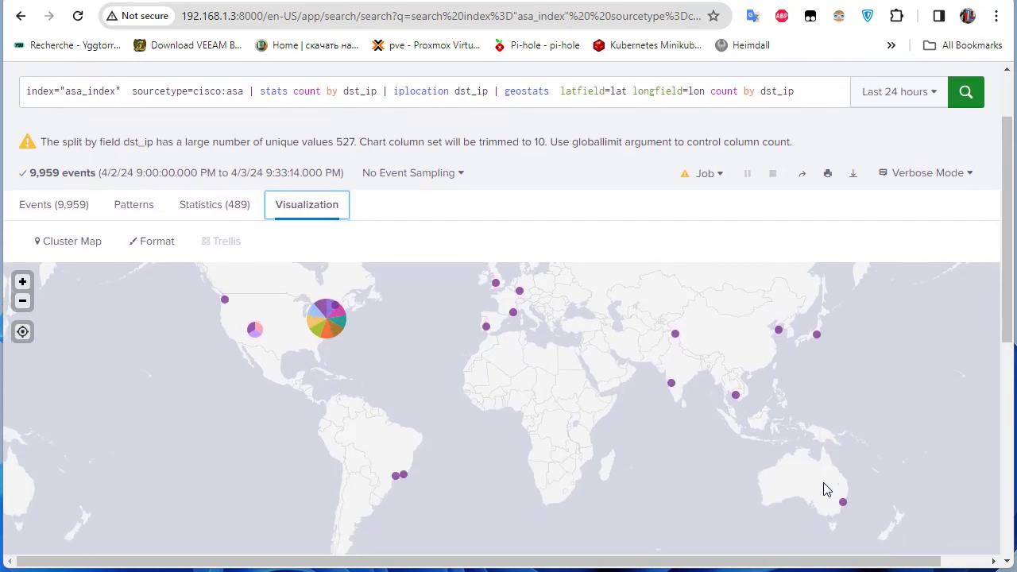
pyautogui.scroll(2, 823, 488)
pyautogui.scroll(-2, 818, 488)
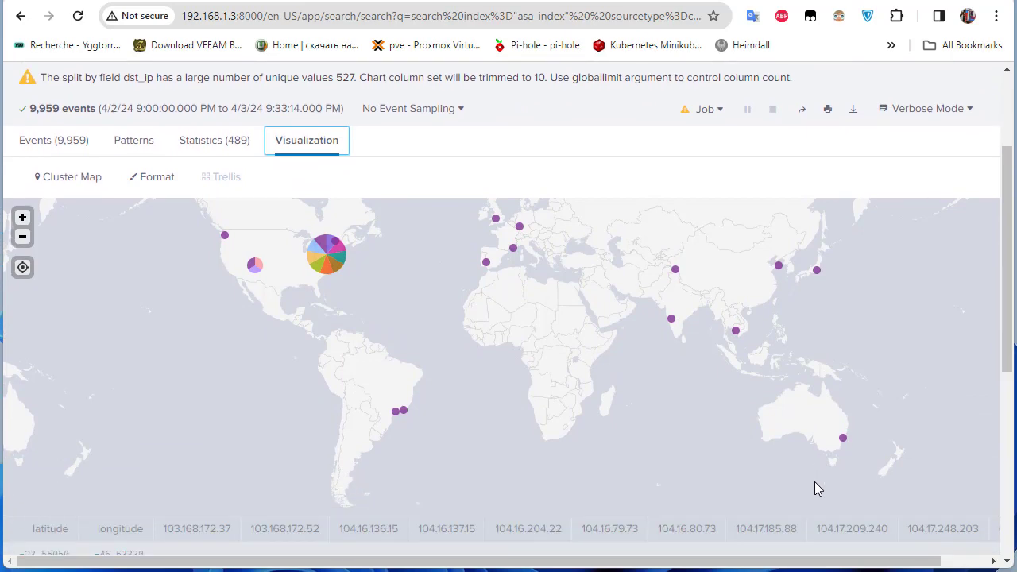
pyautogui.scroll(2, 814, 481)
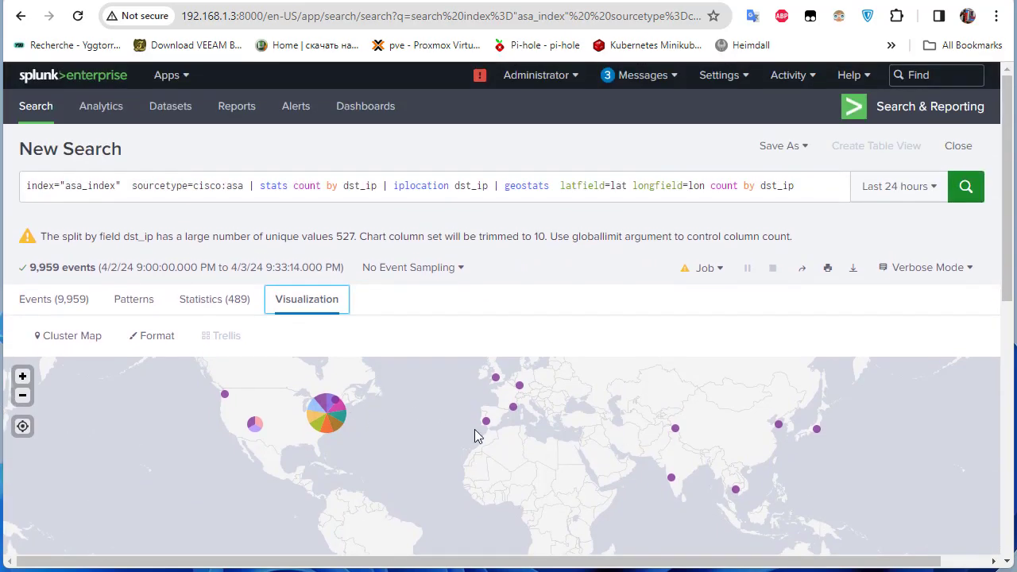
pyautogui.moveTo(486, 424)
# Examine the latitude and longitude table below the map and compare it with the marker distribution.
pyautogui.scroll(-5, 887, 390)
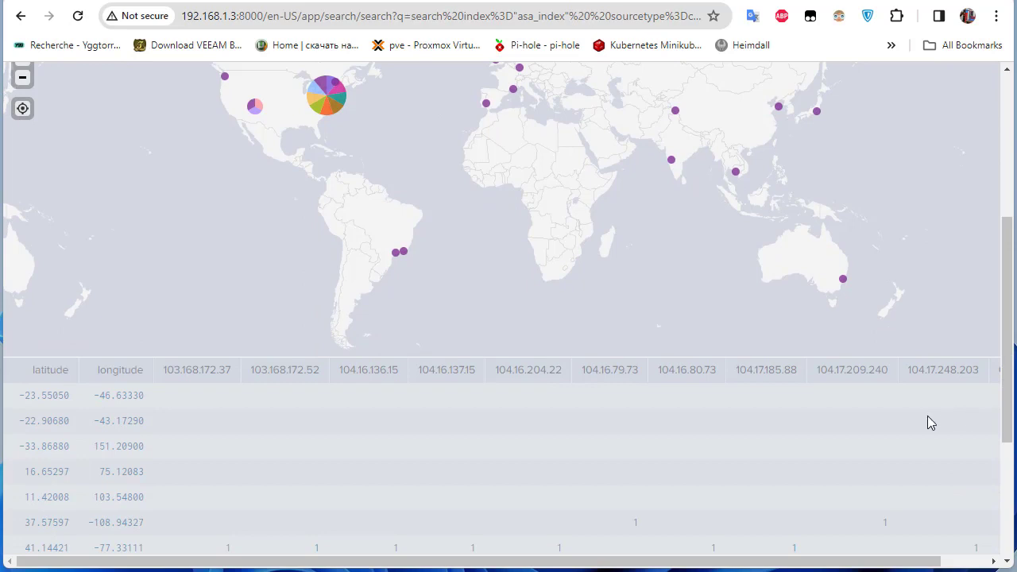
pyautogui.scroll(2, 854, 408)
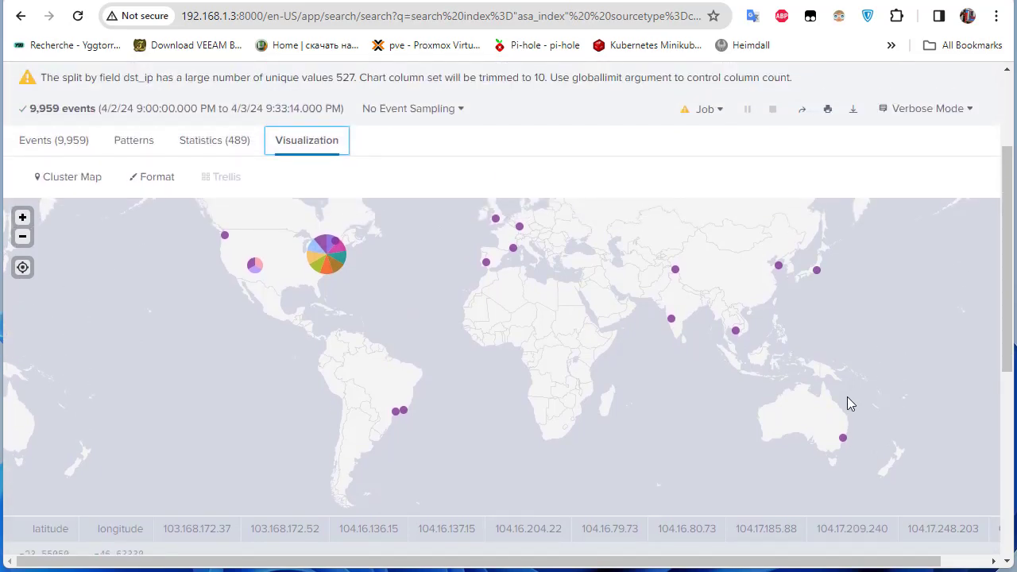
pyautogui.scroll(1, 847, 397)
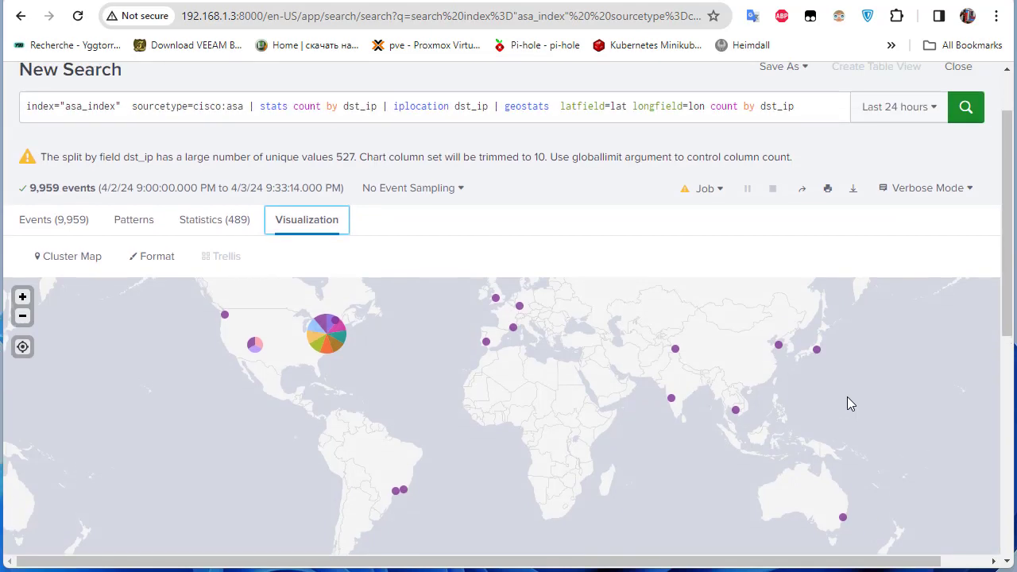
pyautogui.scroll(1, 847, 397)
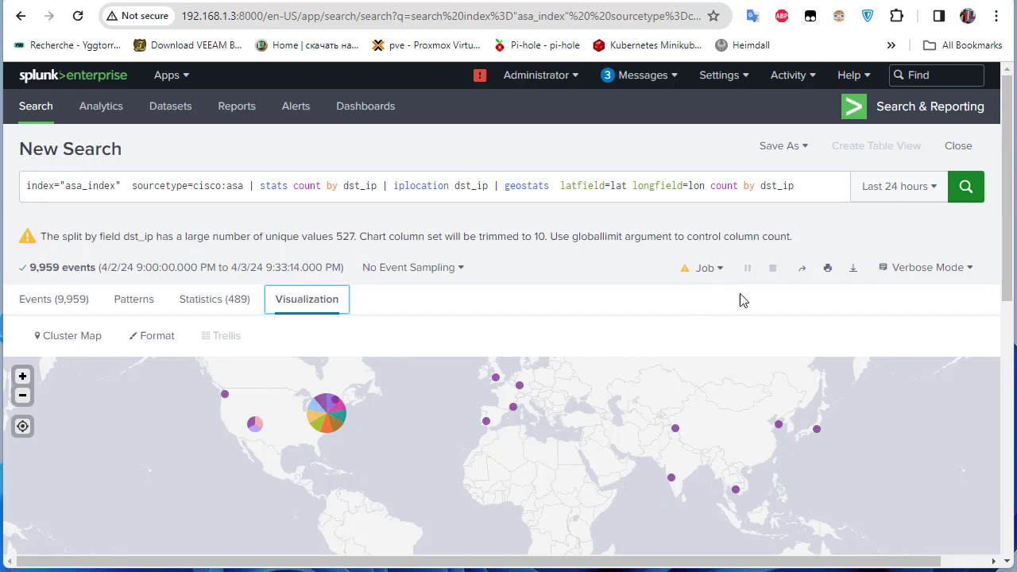
pyautogui.scroll(-2, 822, 280)
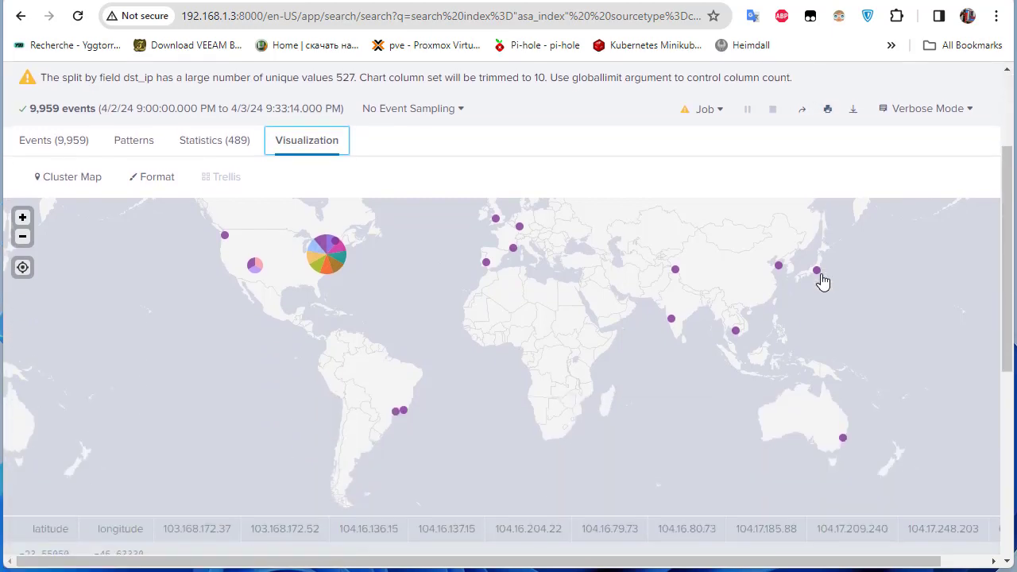
pyautogui.scroll(1, 823, 281)
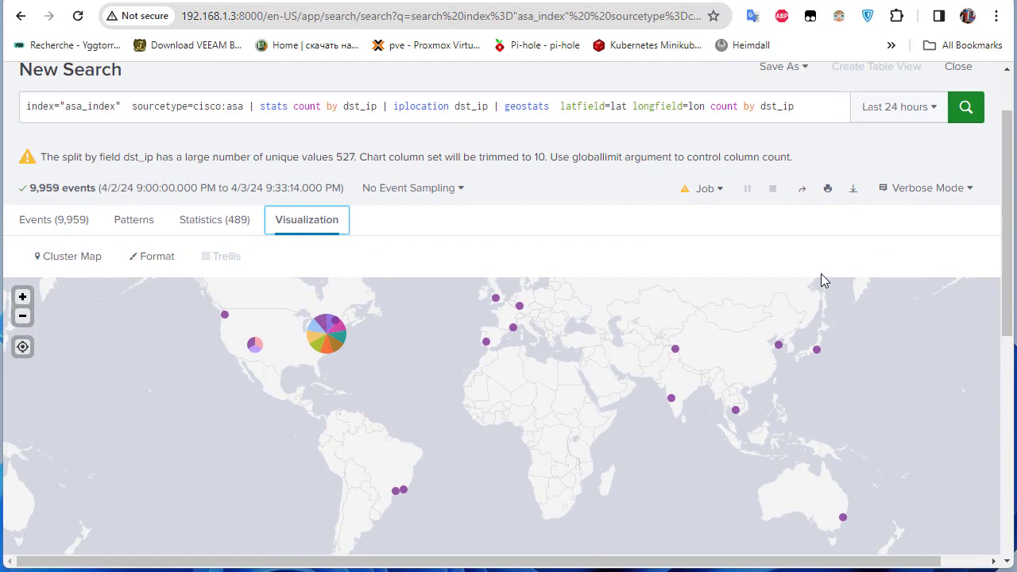
pyautogui.scroll(1, 823, 281)
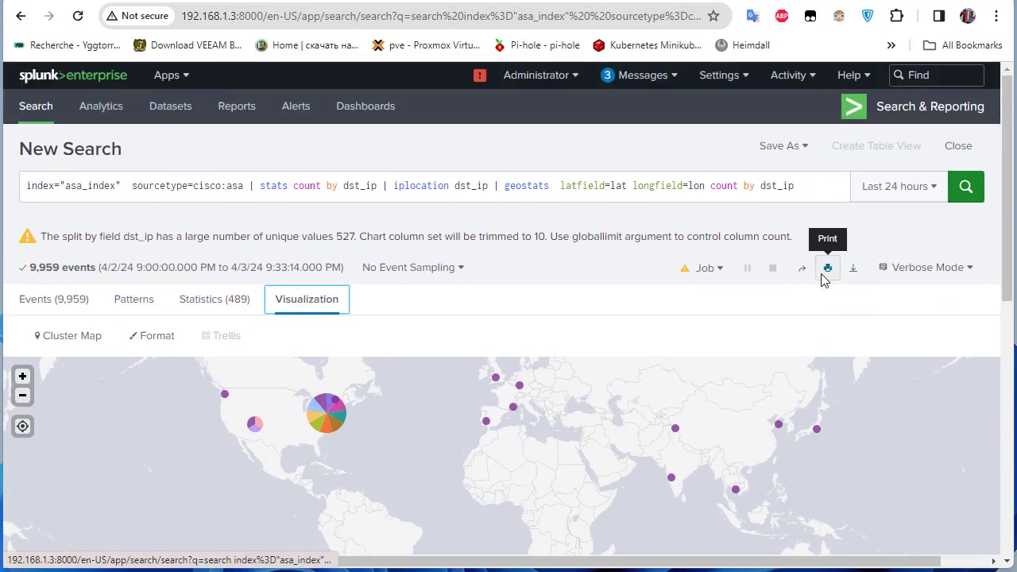